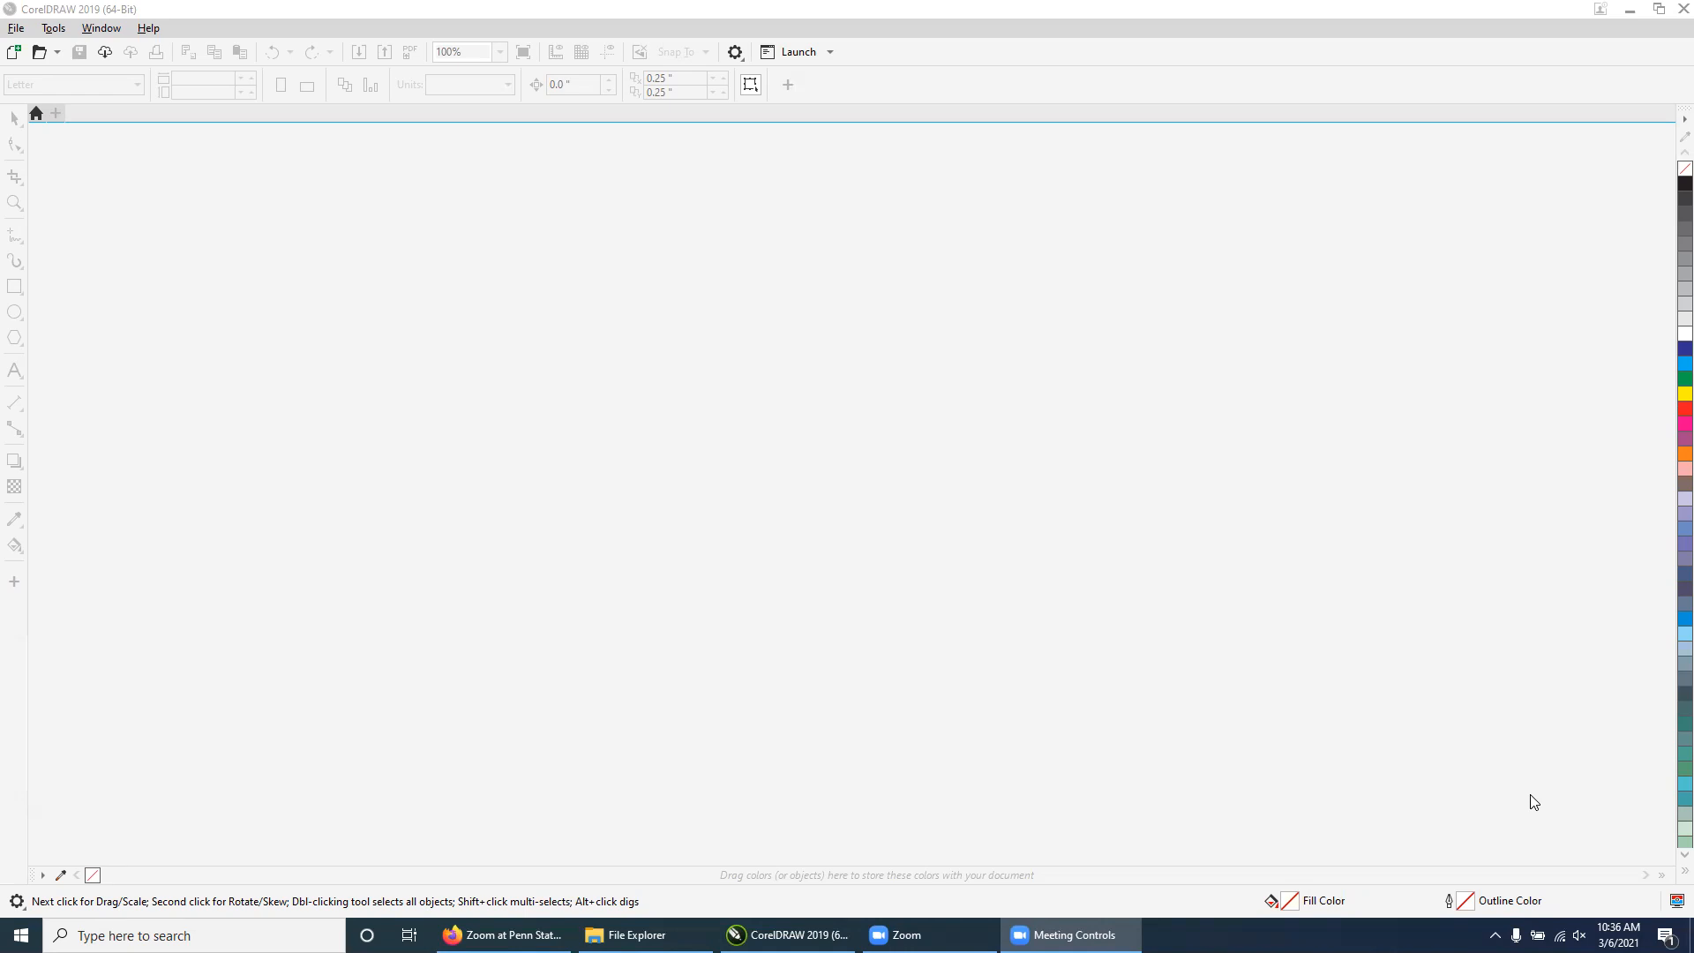
Create a new 36 x 24 inch CMYK document at 300 dpi
click(16, 53)
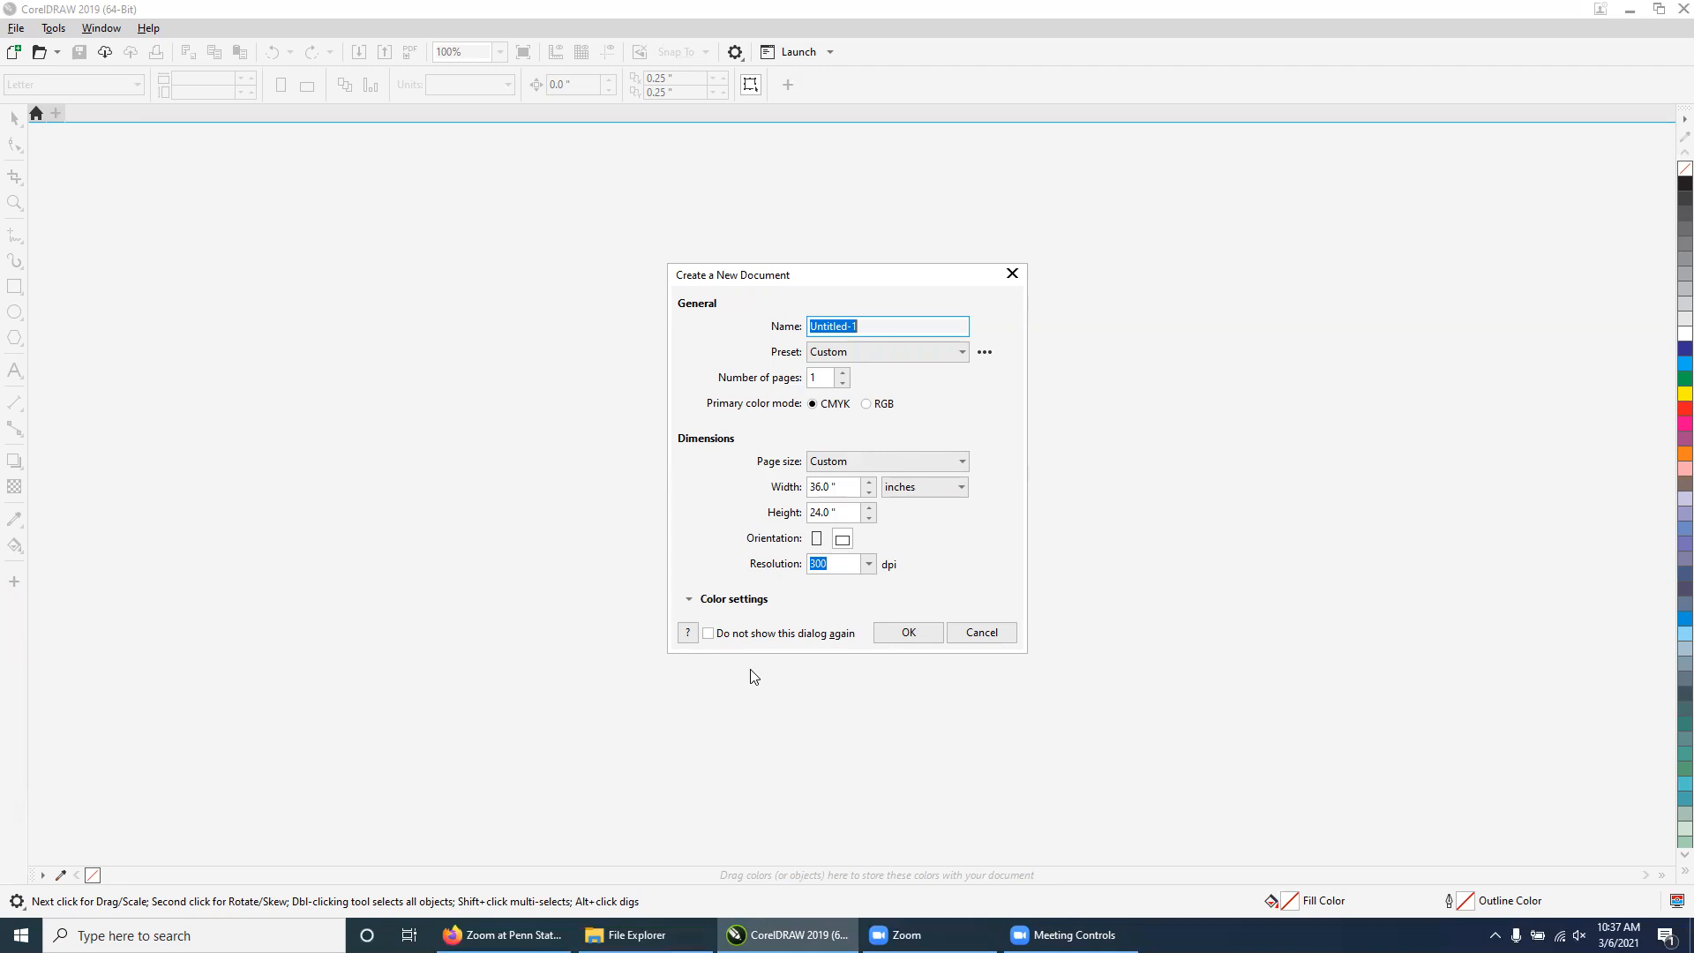
click(911, 633)
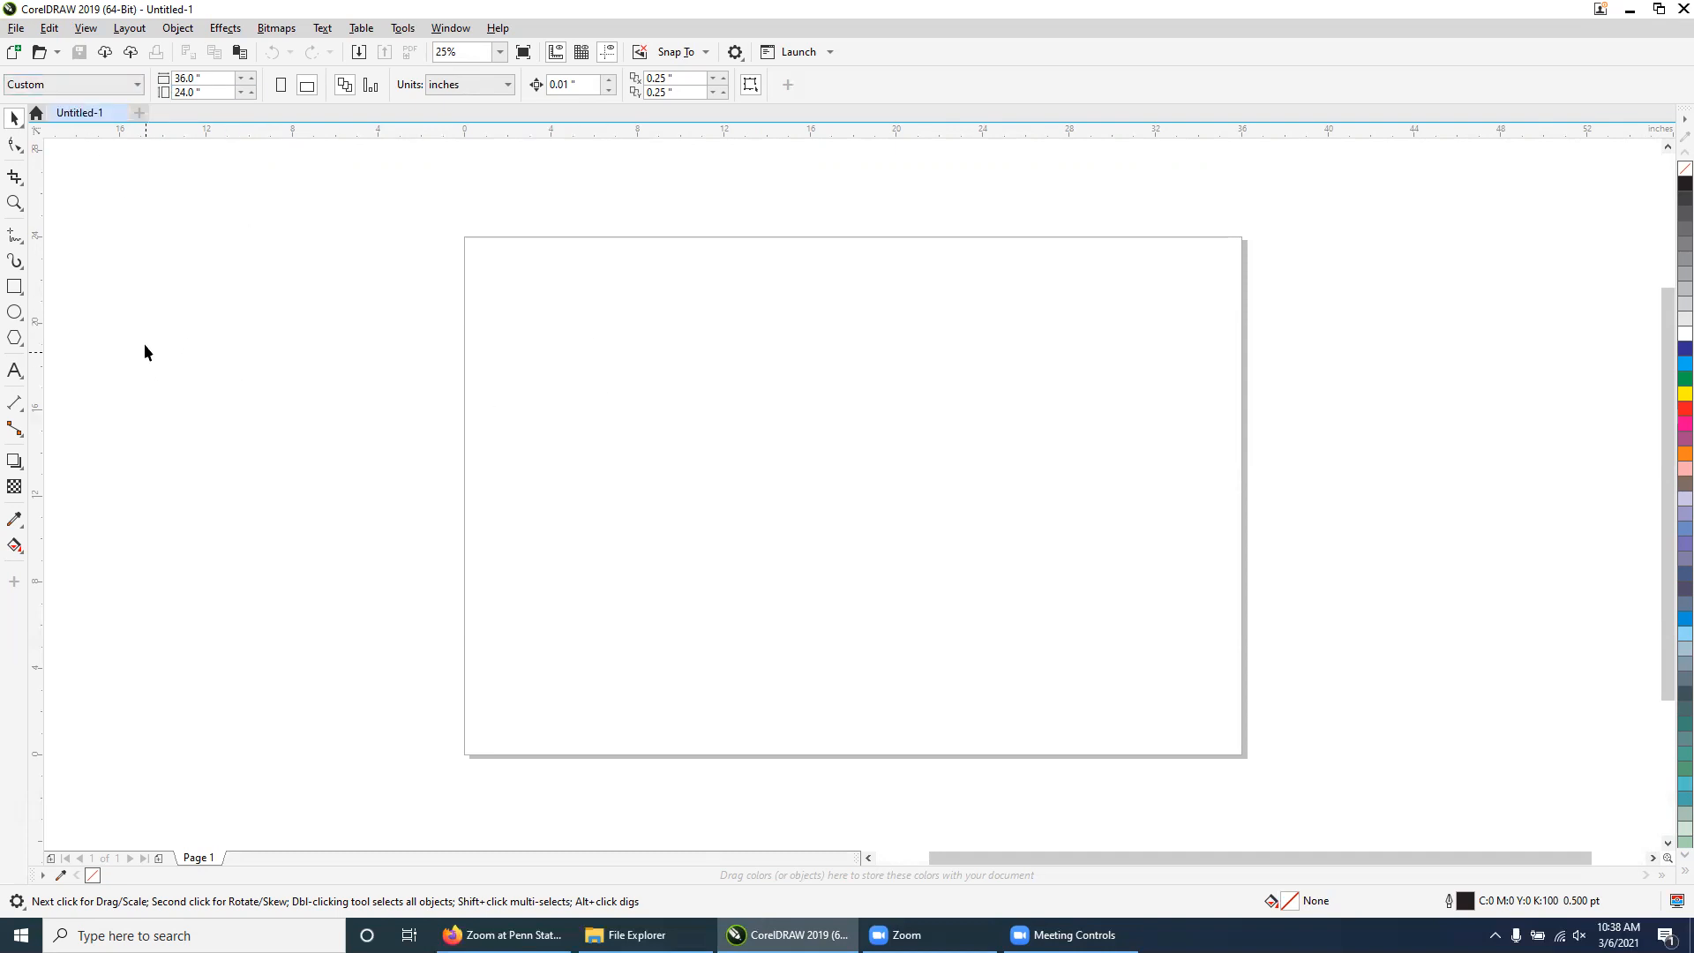
Import the photo IMG_9035 and place it near the upper-left area of the page
right_click(547, 332)
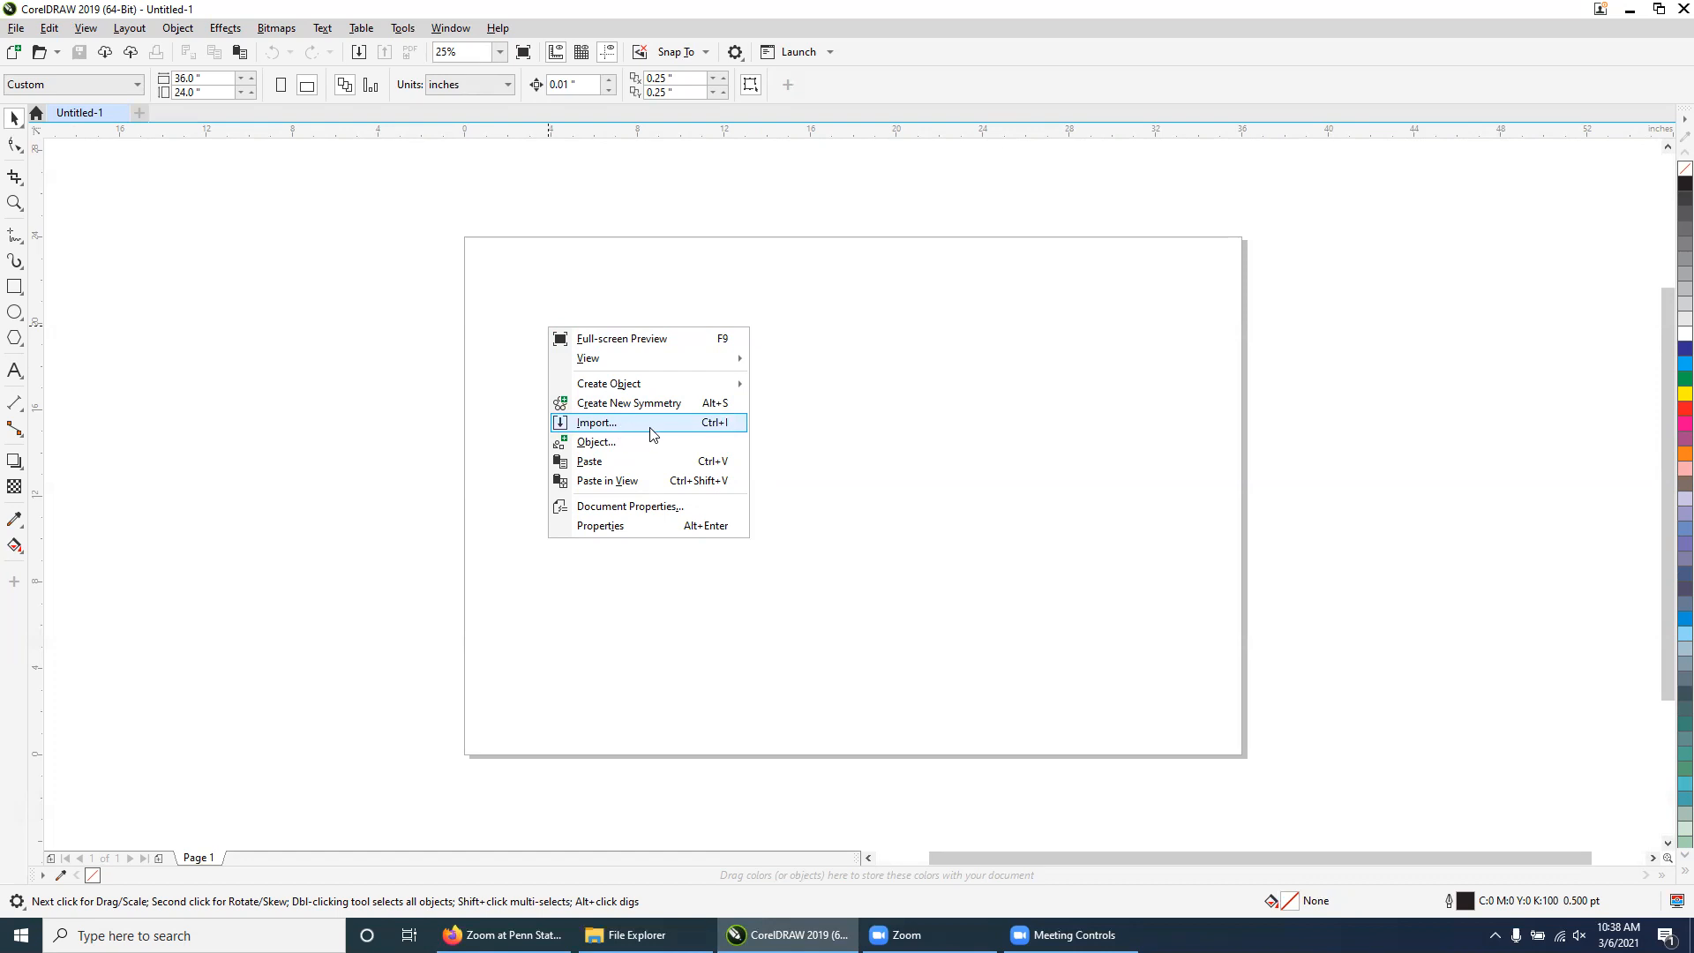
click(615, 427)
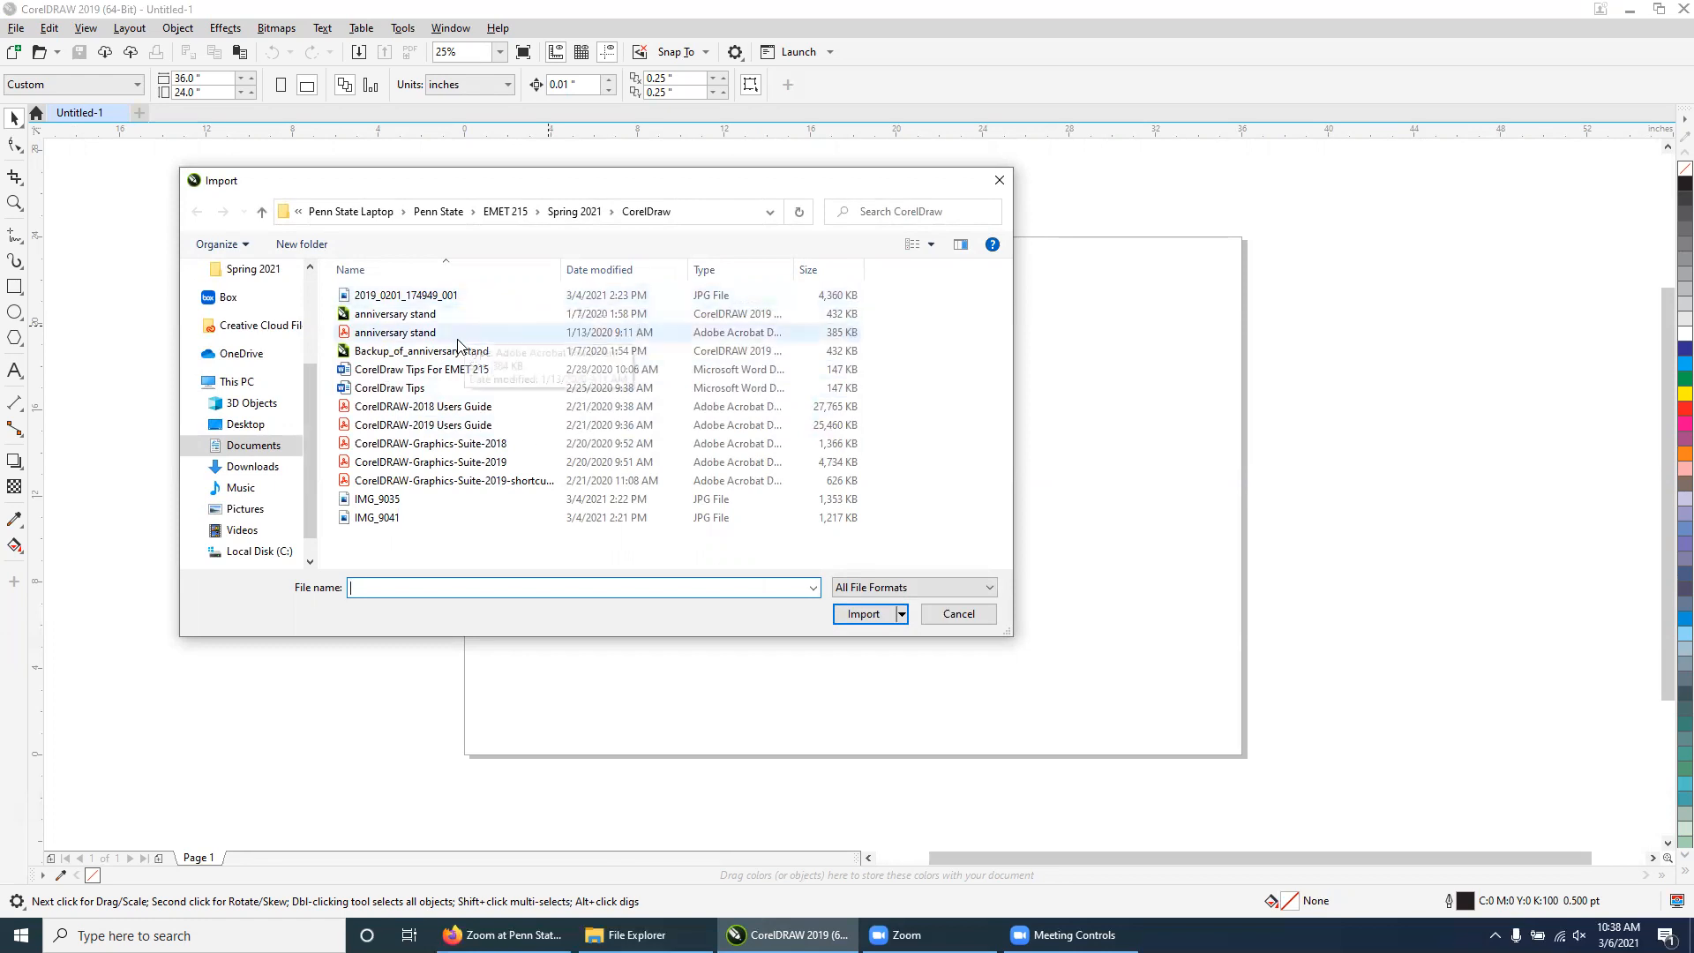
click(379, 501)
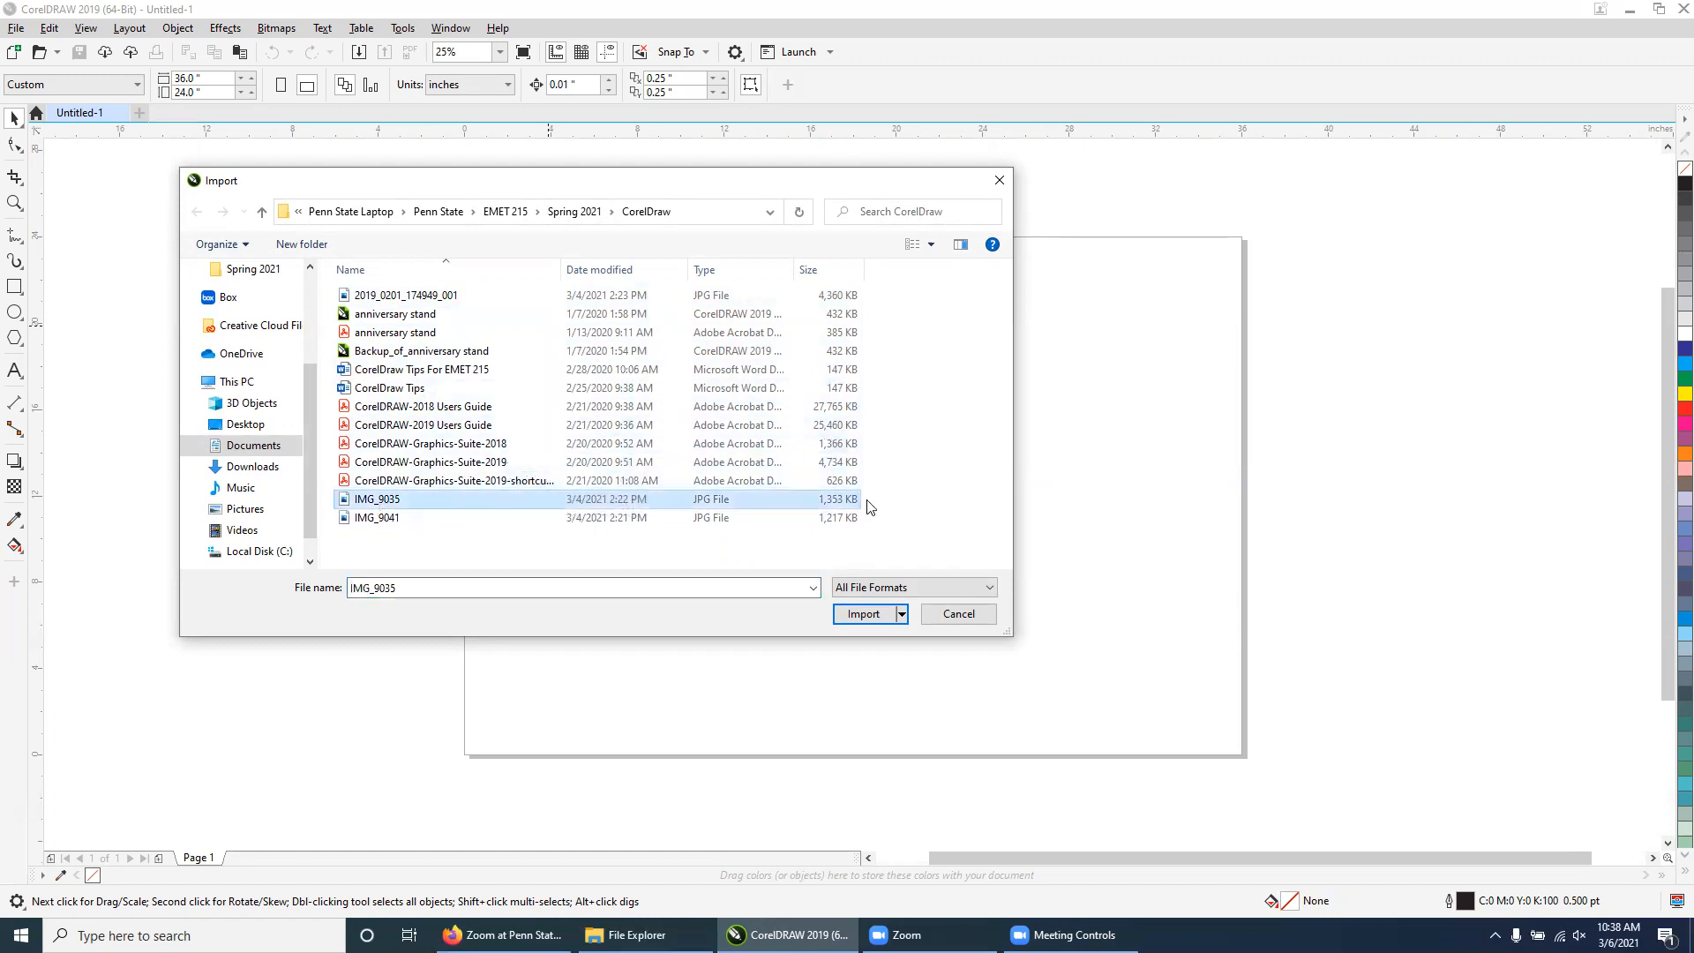
click(863, 615)
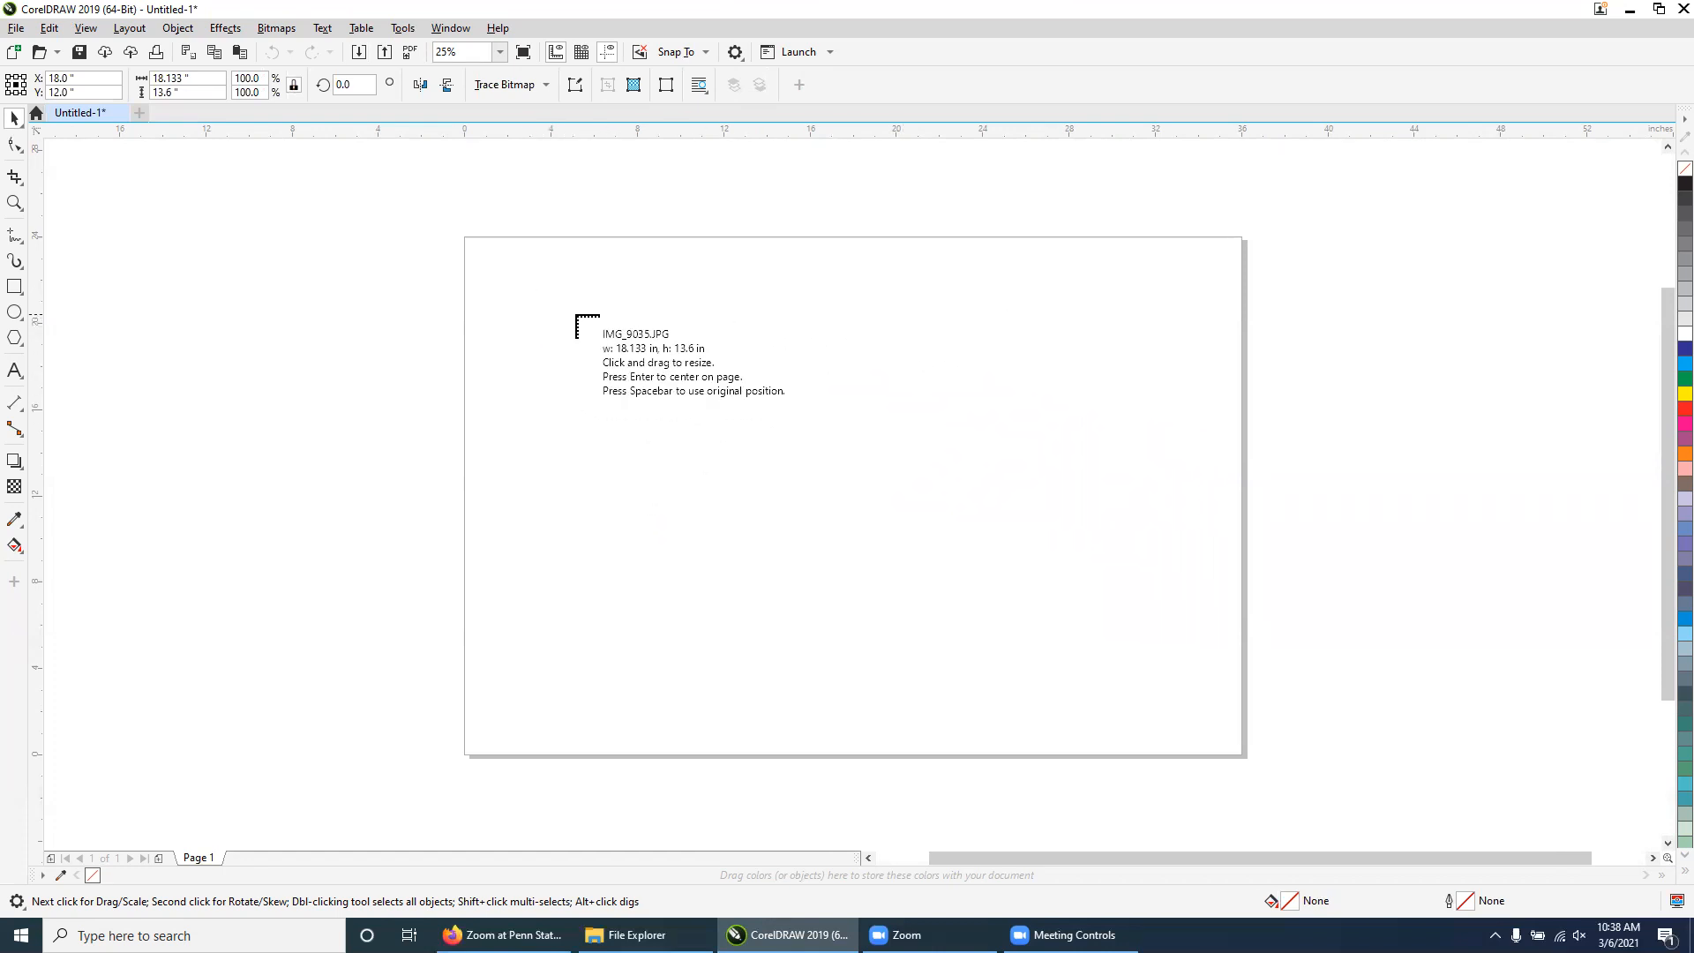
click(527, 295)
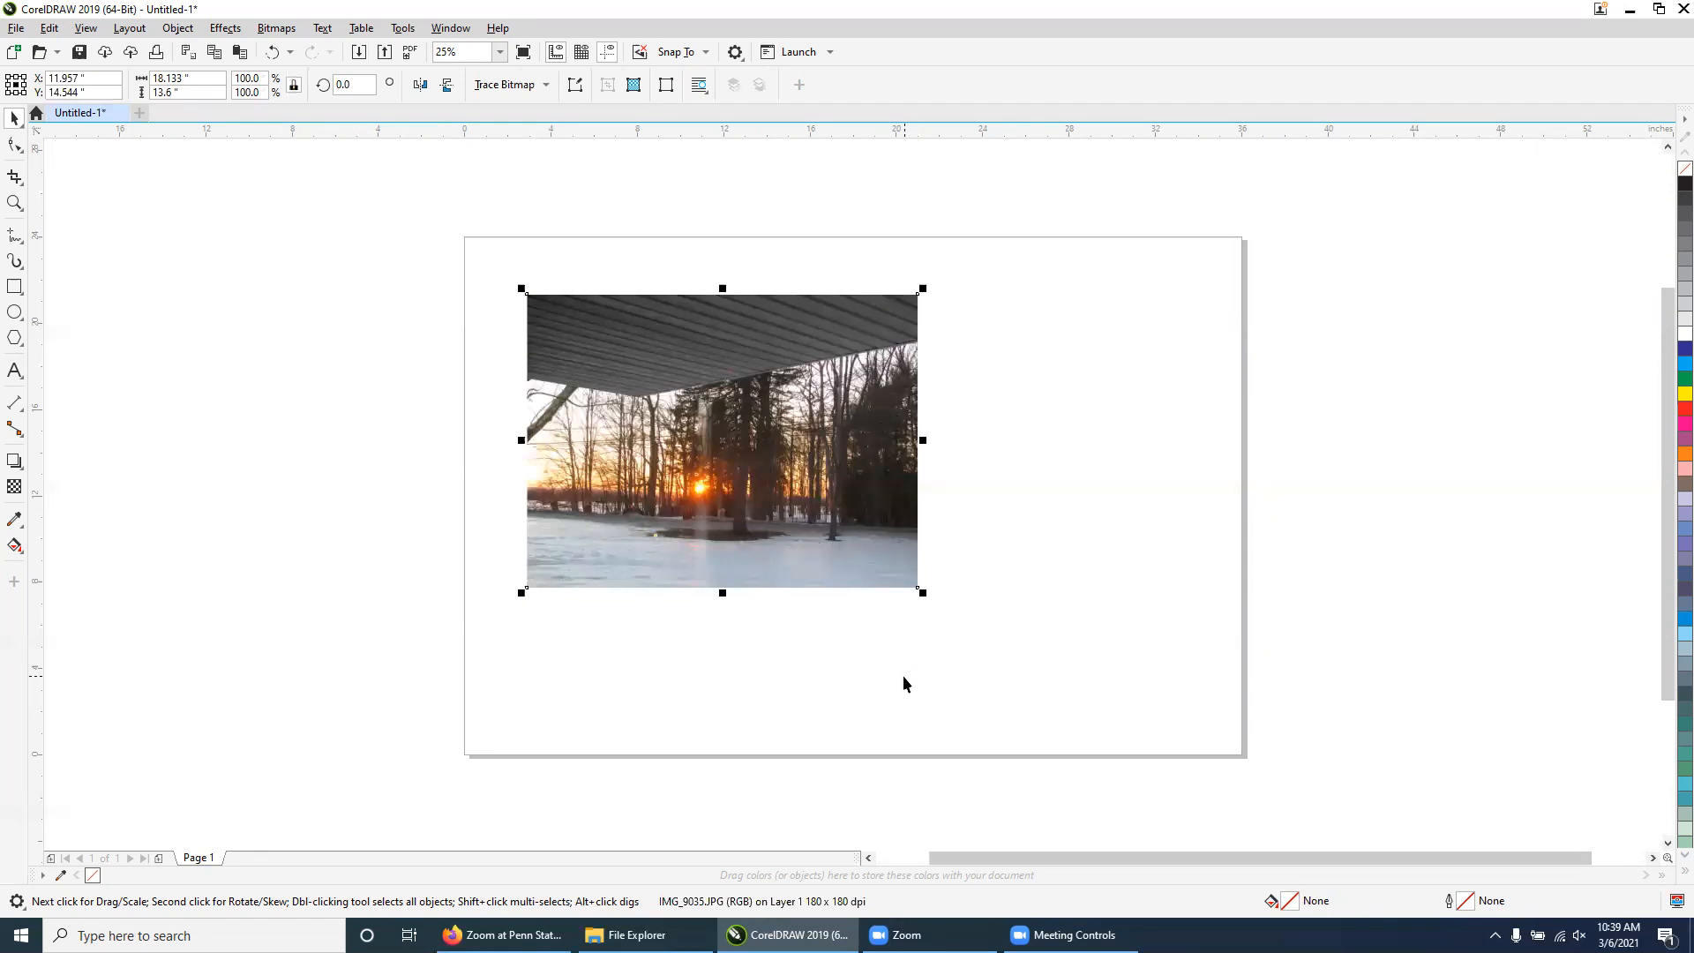
Move the photo slightly up and left and scale it down to about 73%, roughly 13.2 x 9.9 inches
drag(833, 476, 800, 445)
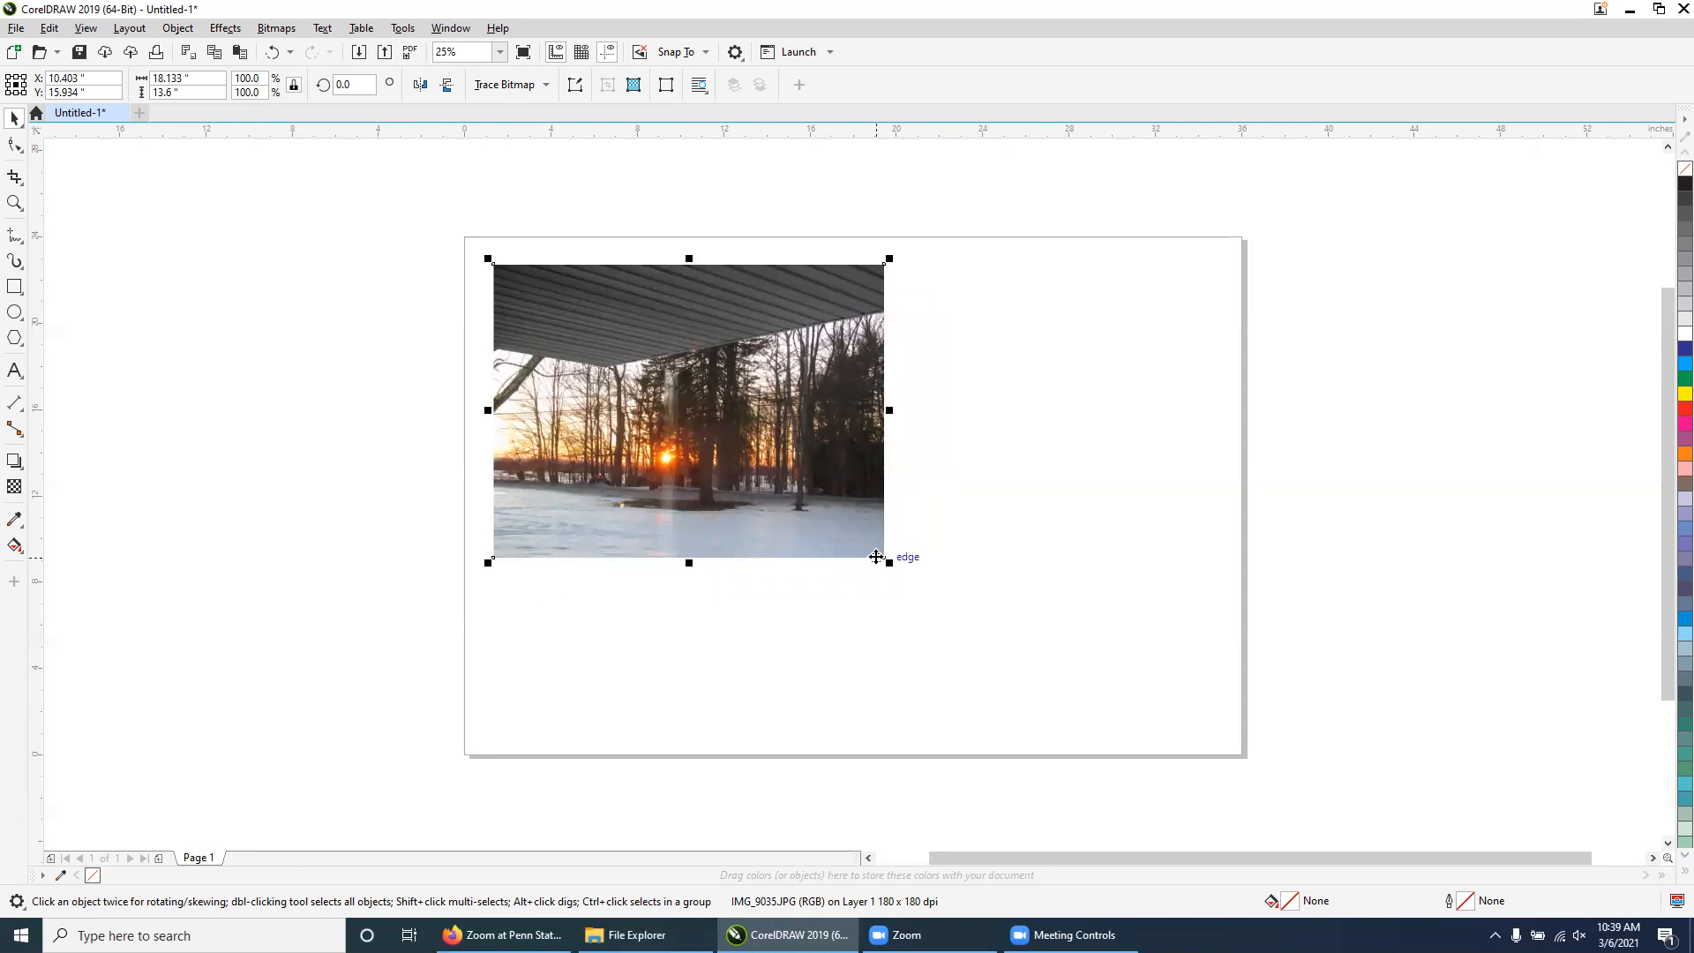
drag(886, 562, 781, 481)
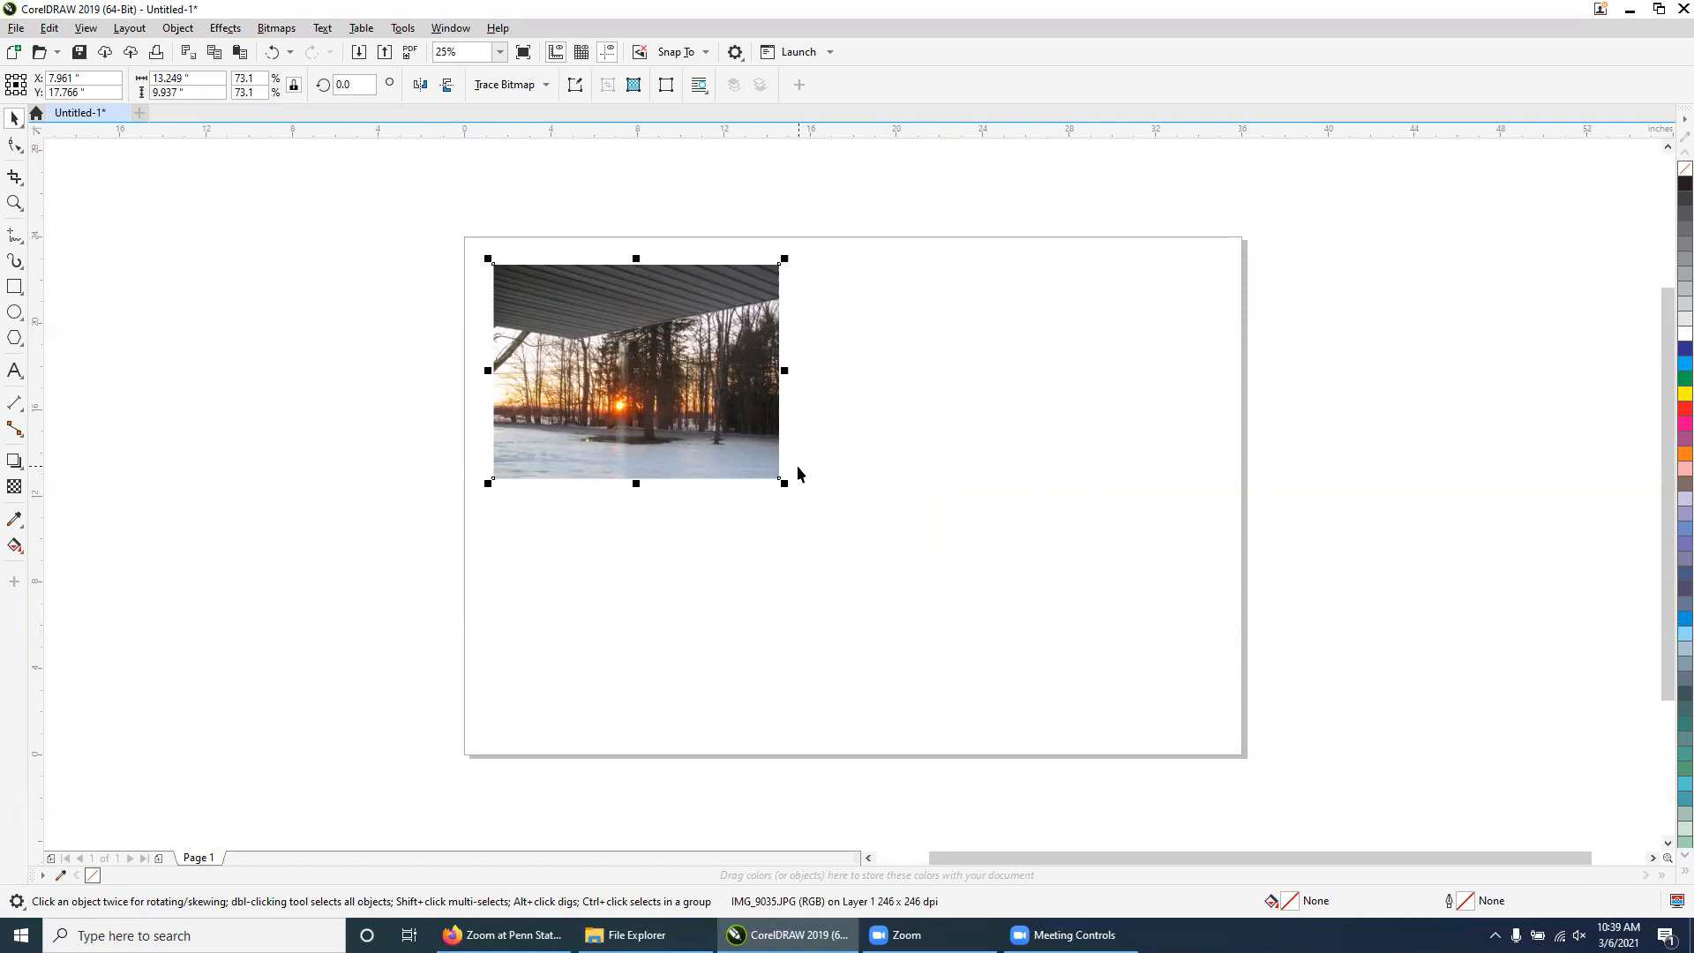
Copy the photo, paste a duplicate, and move the duplicate beside the original on the right
right_click(676, 357)
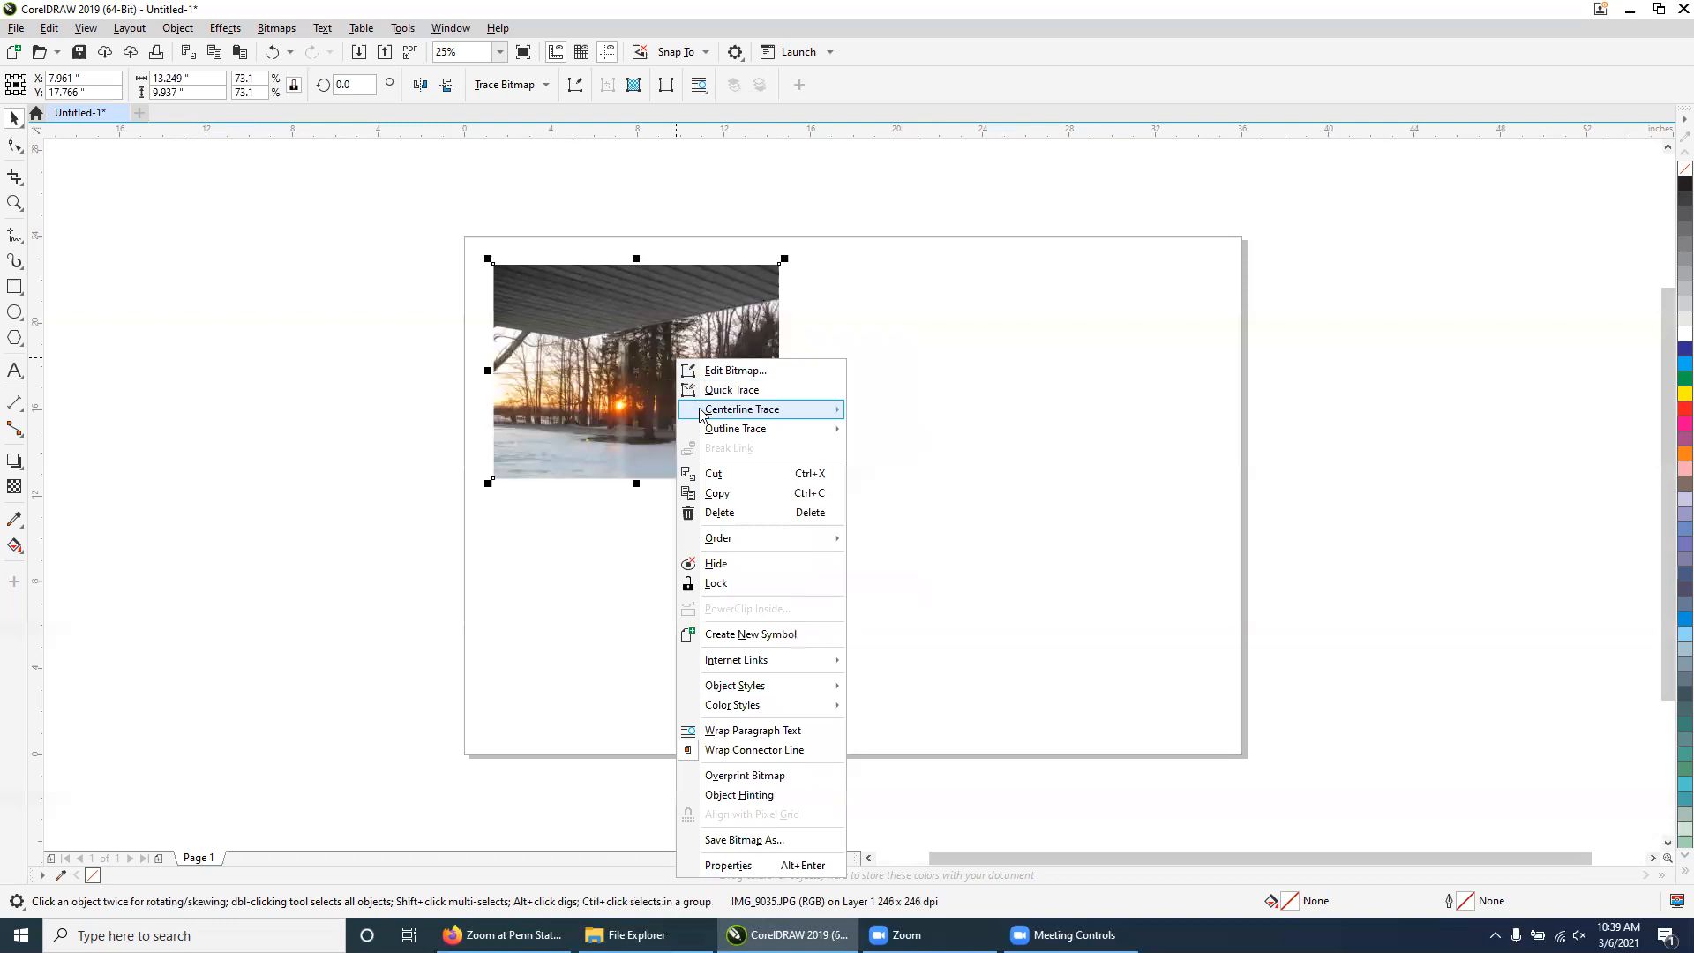
click(722, 491)
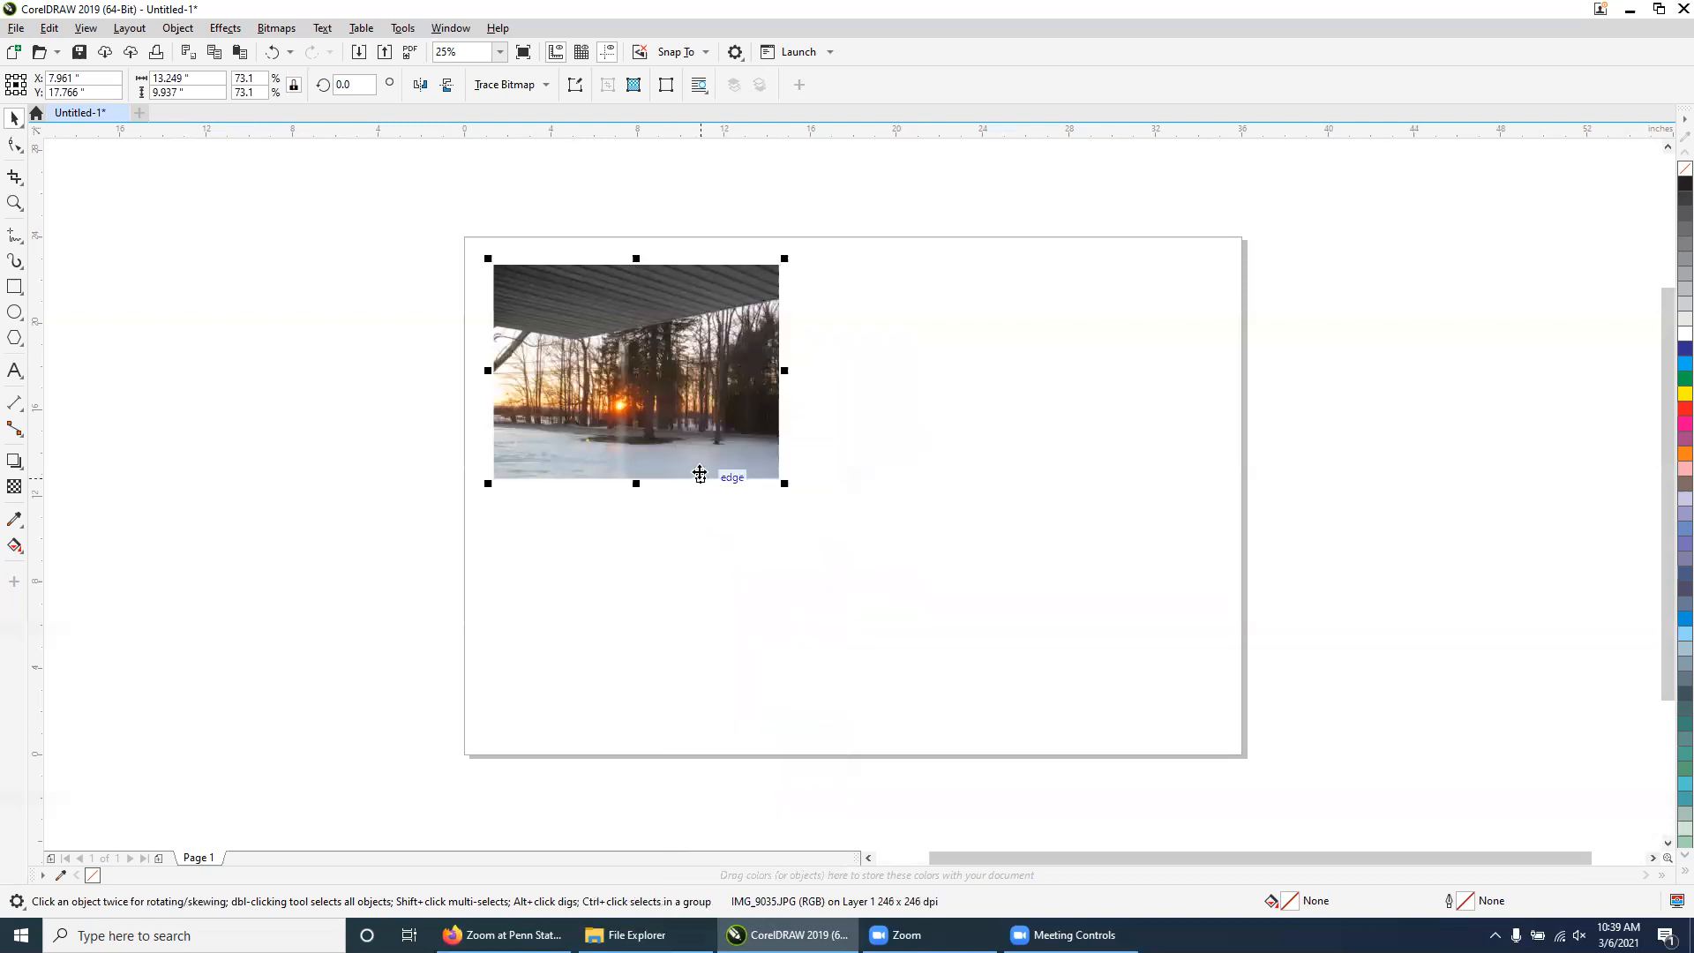
right_click(806, 483)
click(849, 620)
drag(725, 379, 1050, 377)
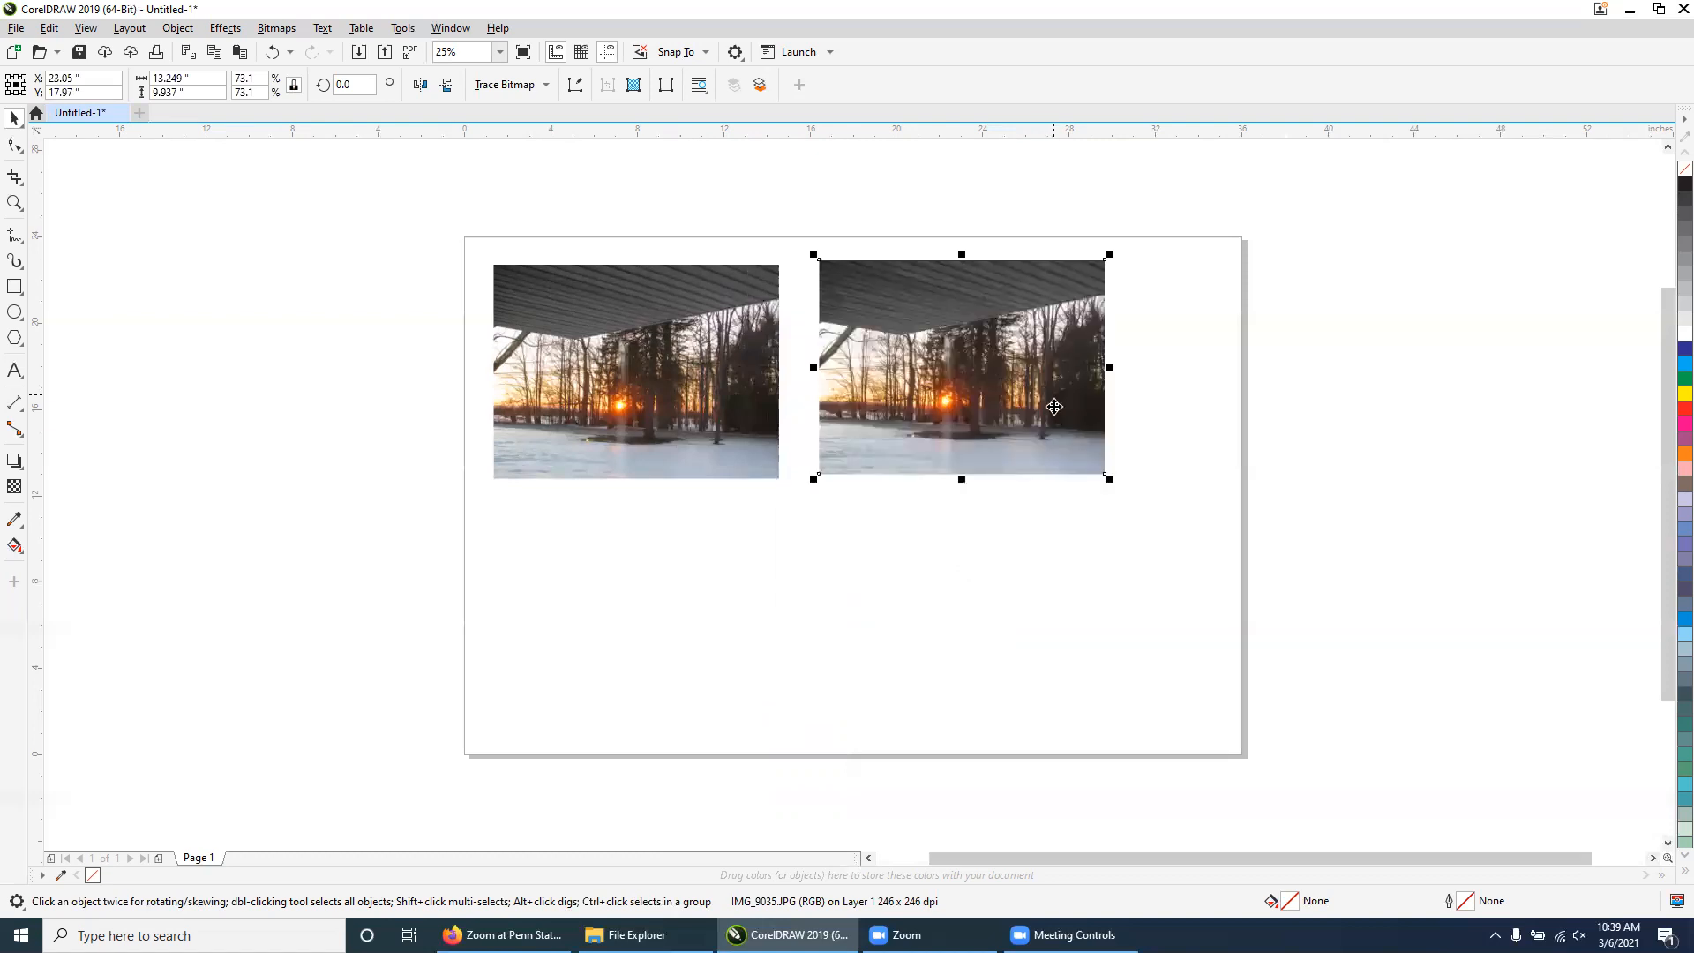
Paste another copy of the photo onto the page
right_click(813, 580)
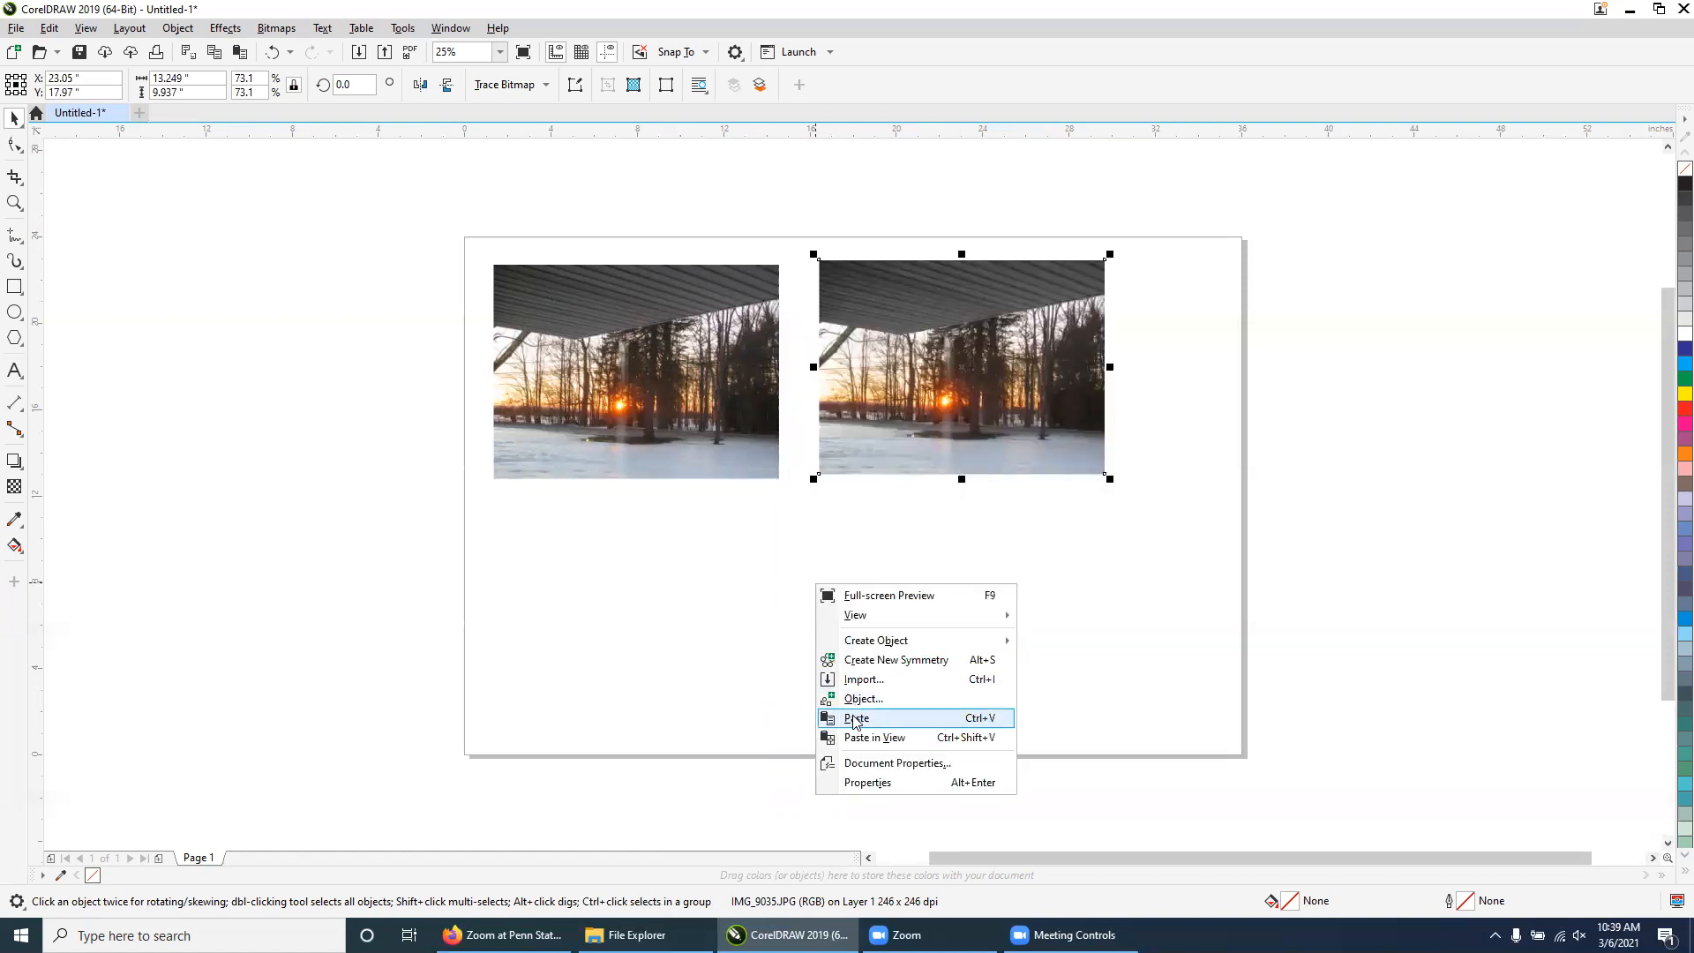
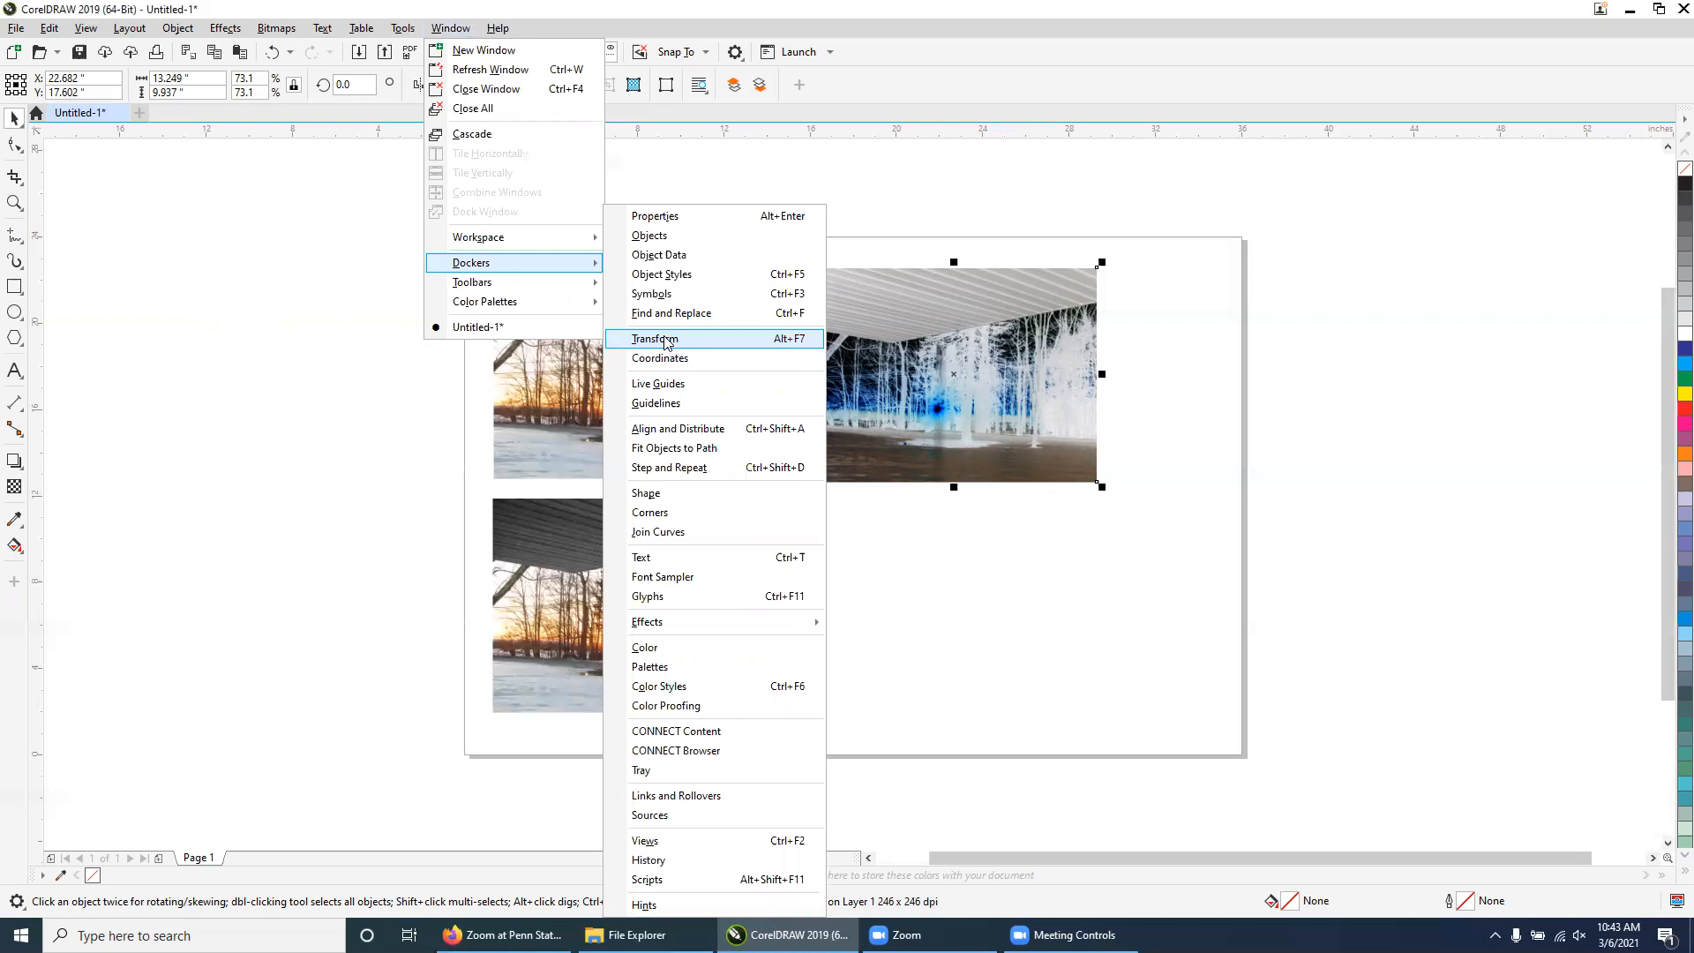
Open the Transform docker and mirror the lower-left photo horizontally using Scale and Mirror
click(664, 342)
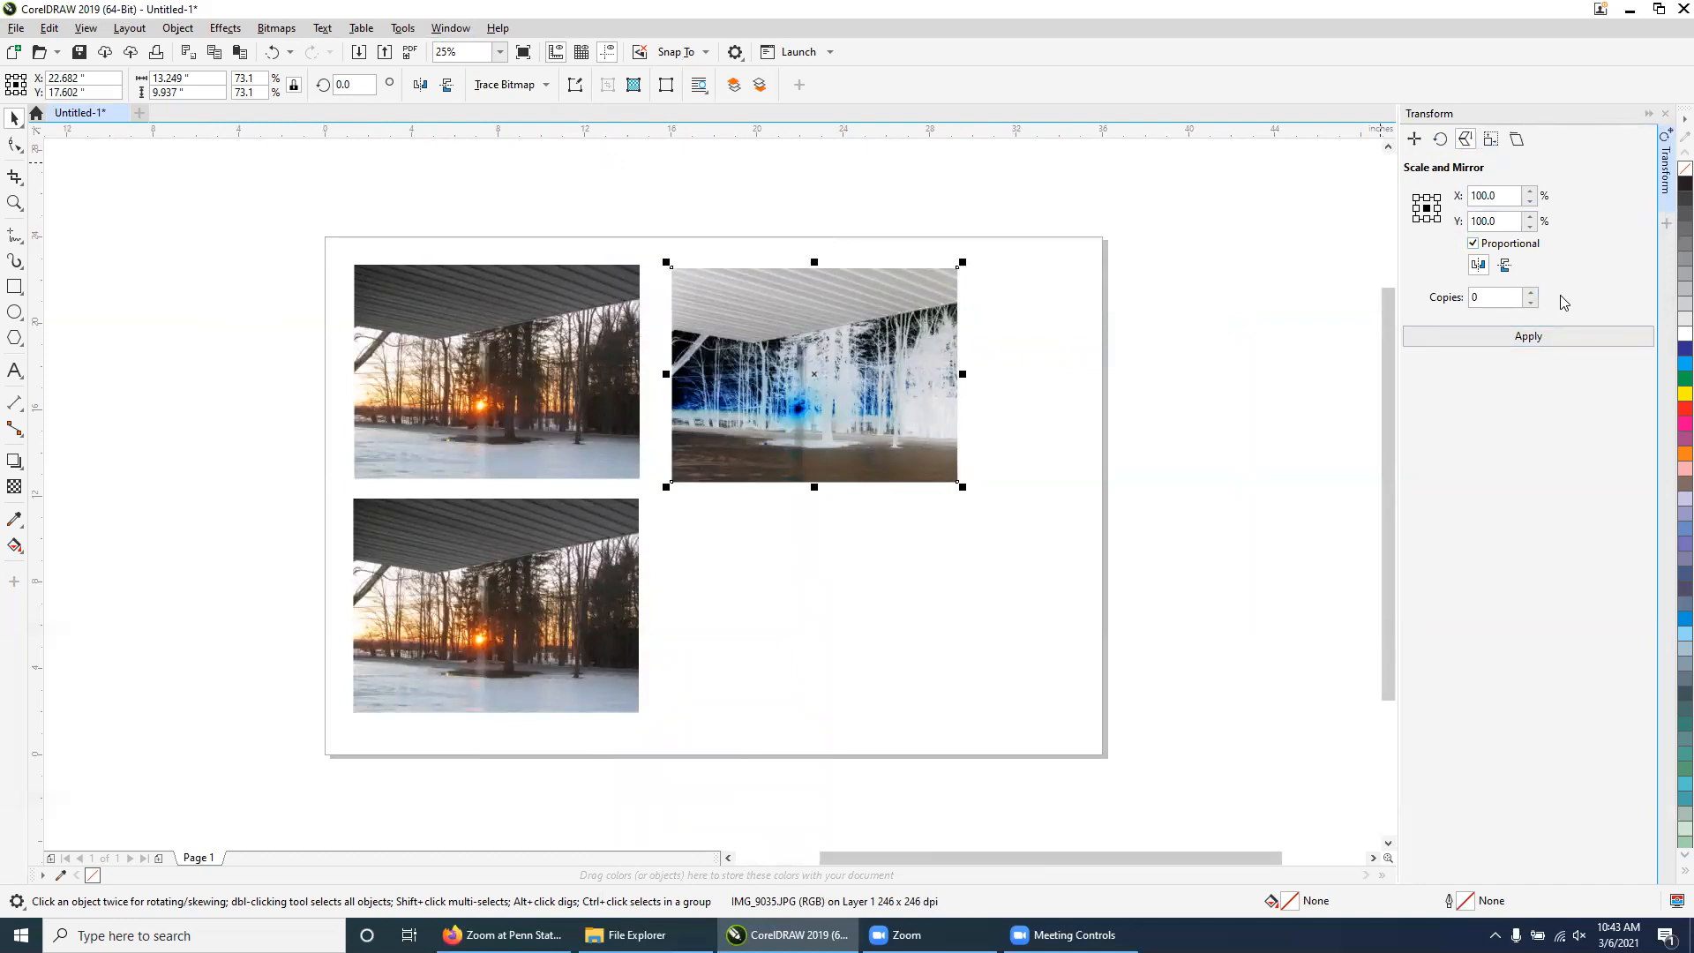
click(1415, 140)
click(1441, 139)
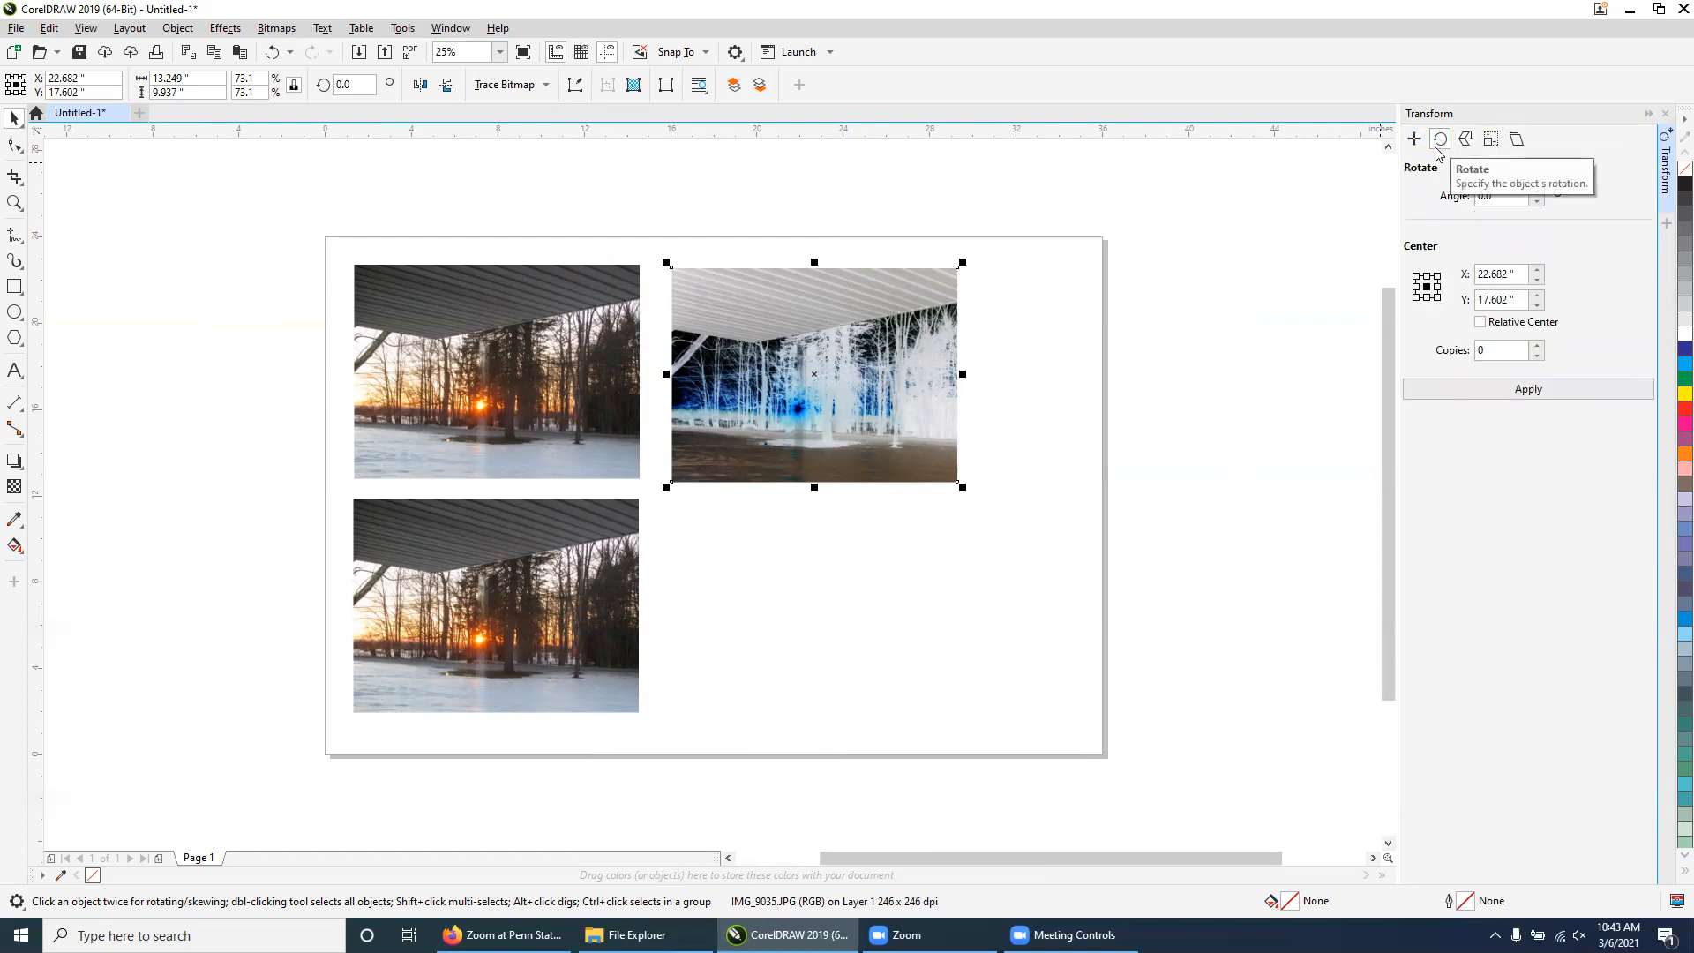
click(1466, 140)
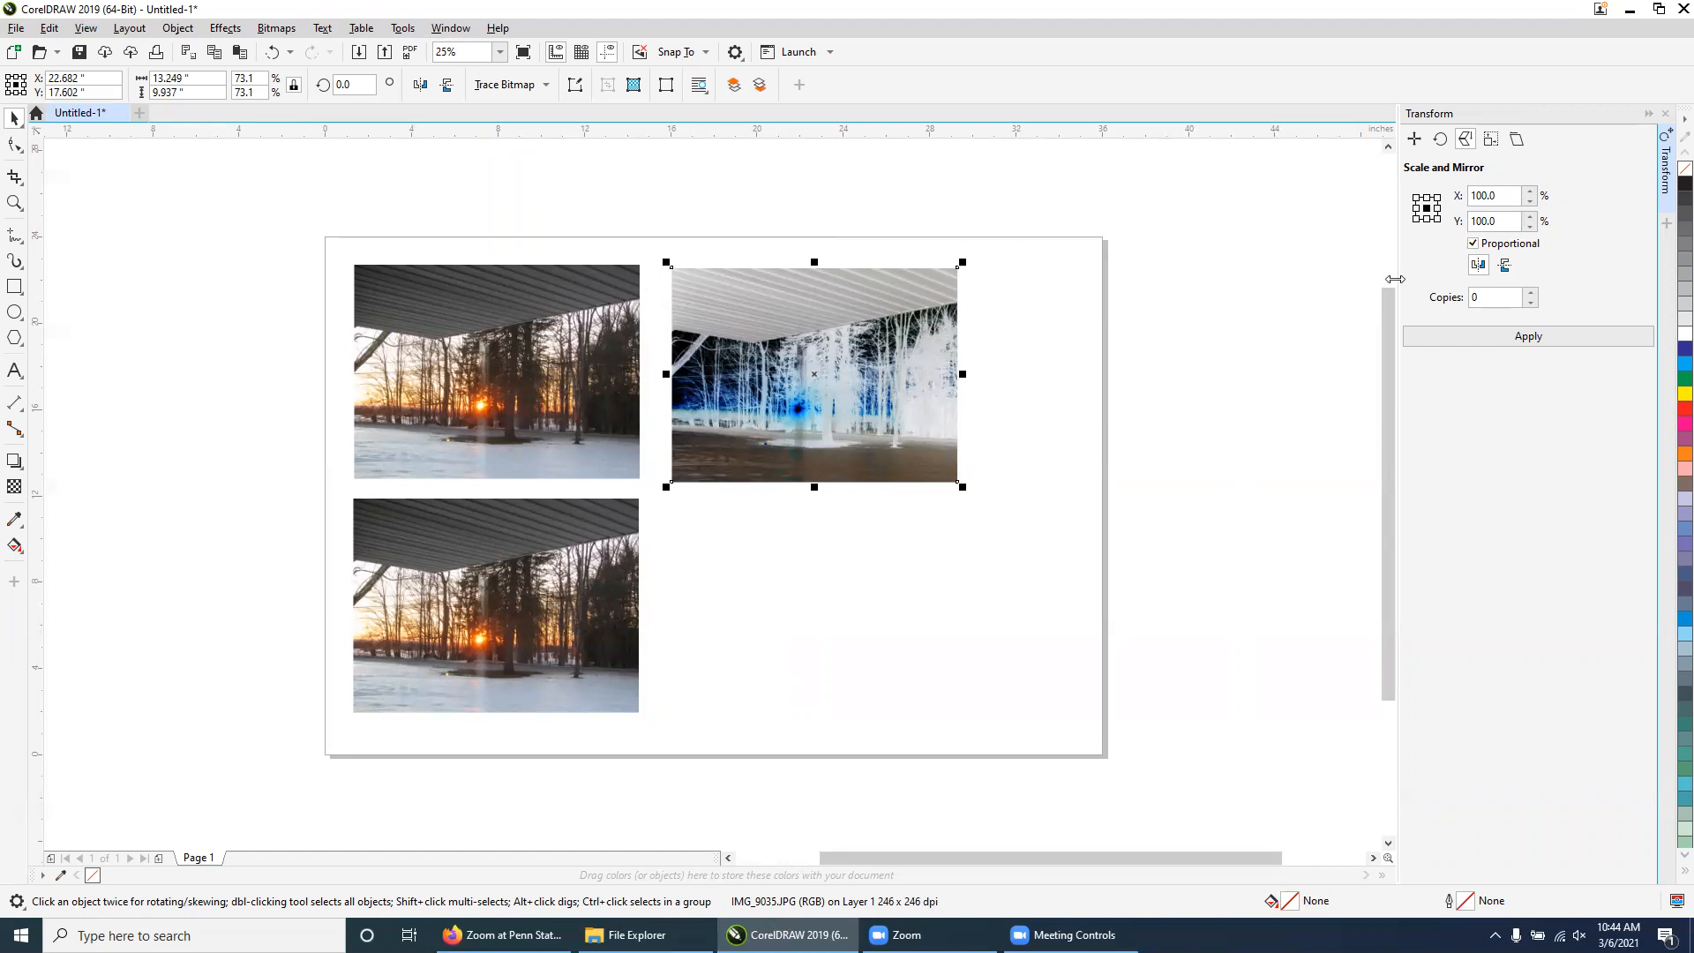
click(1479, 268)
click(1479, 264)
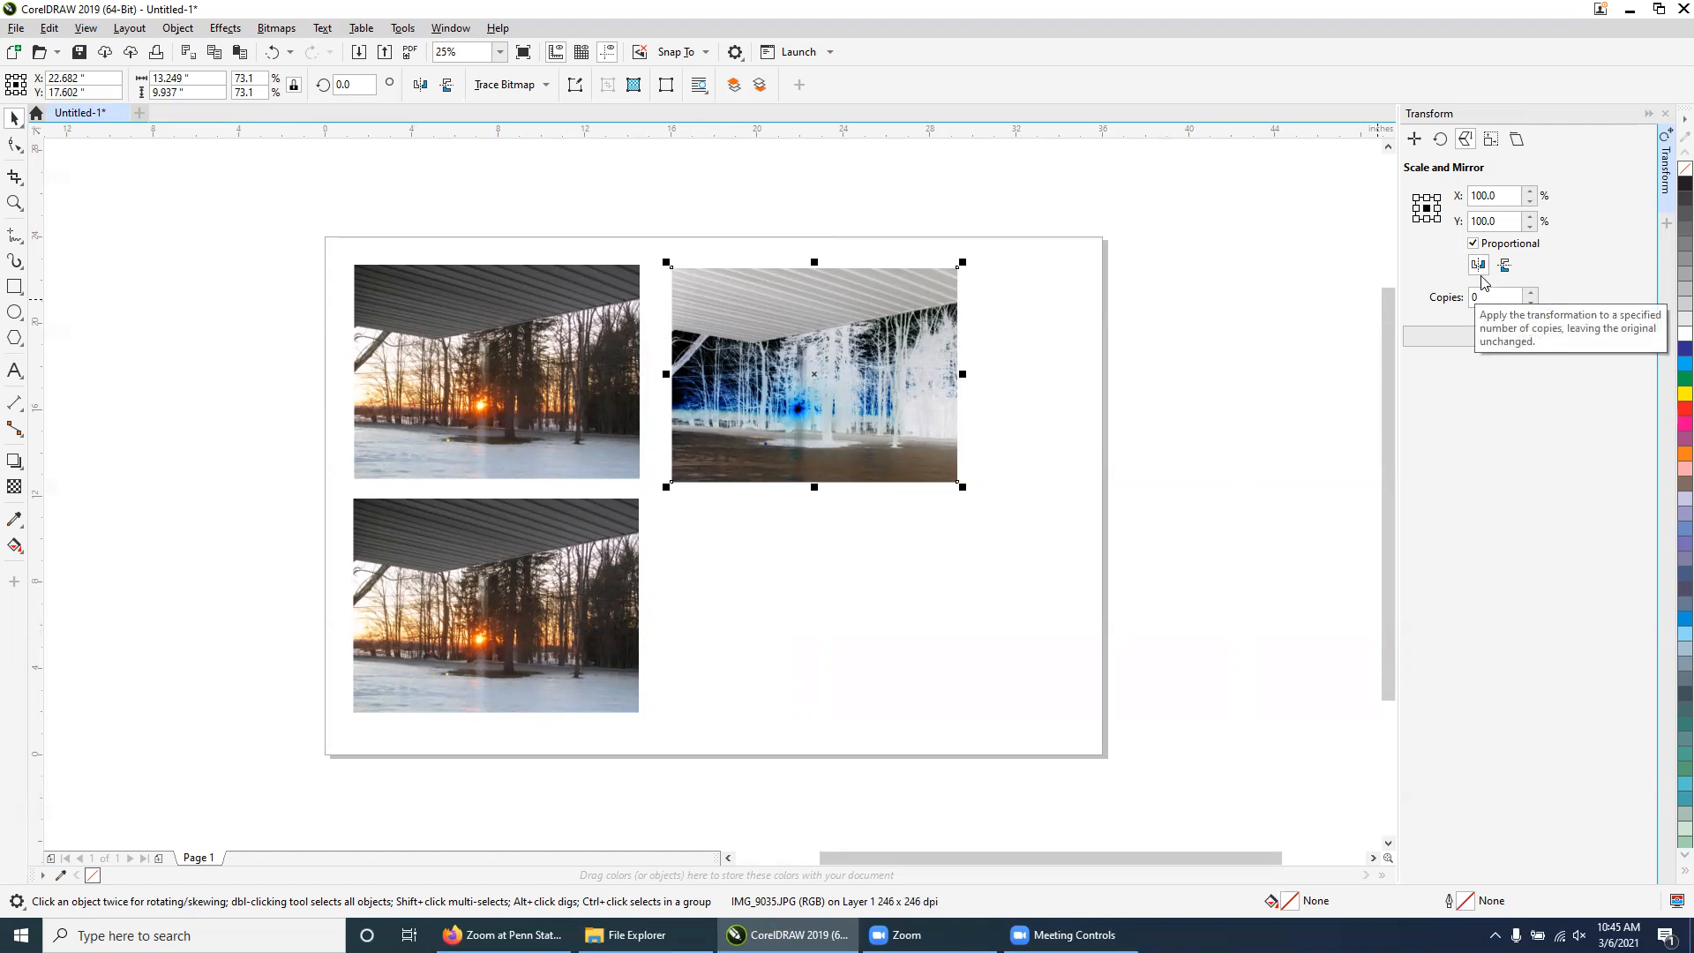
click(1479, 263)
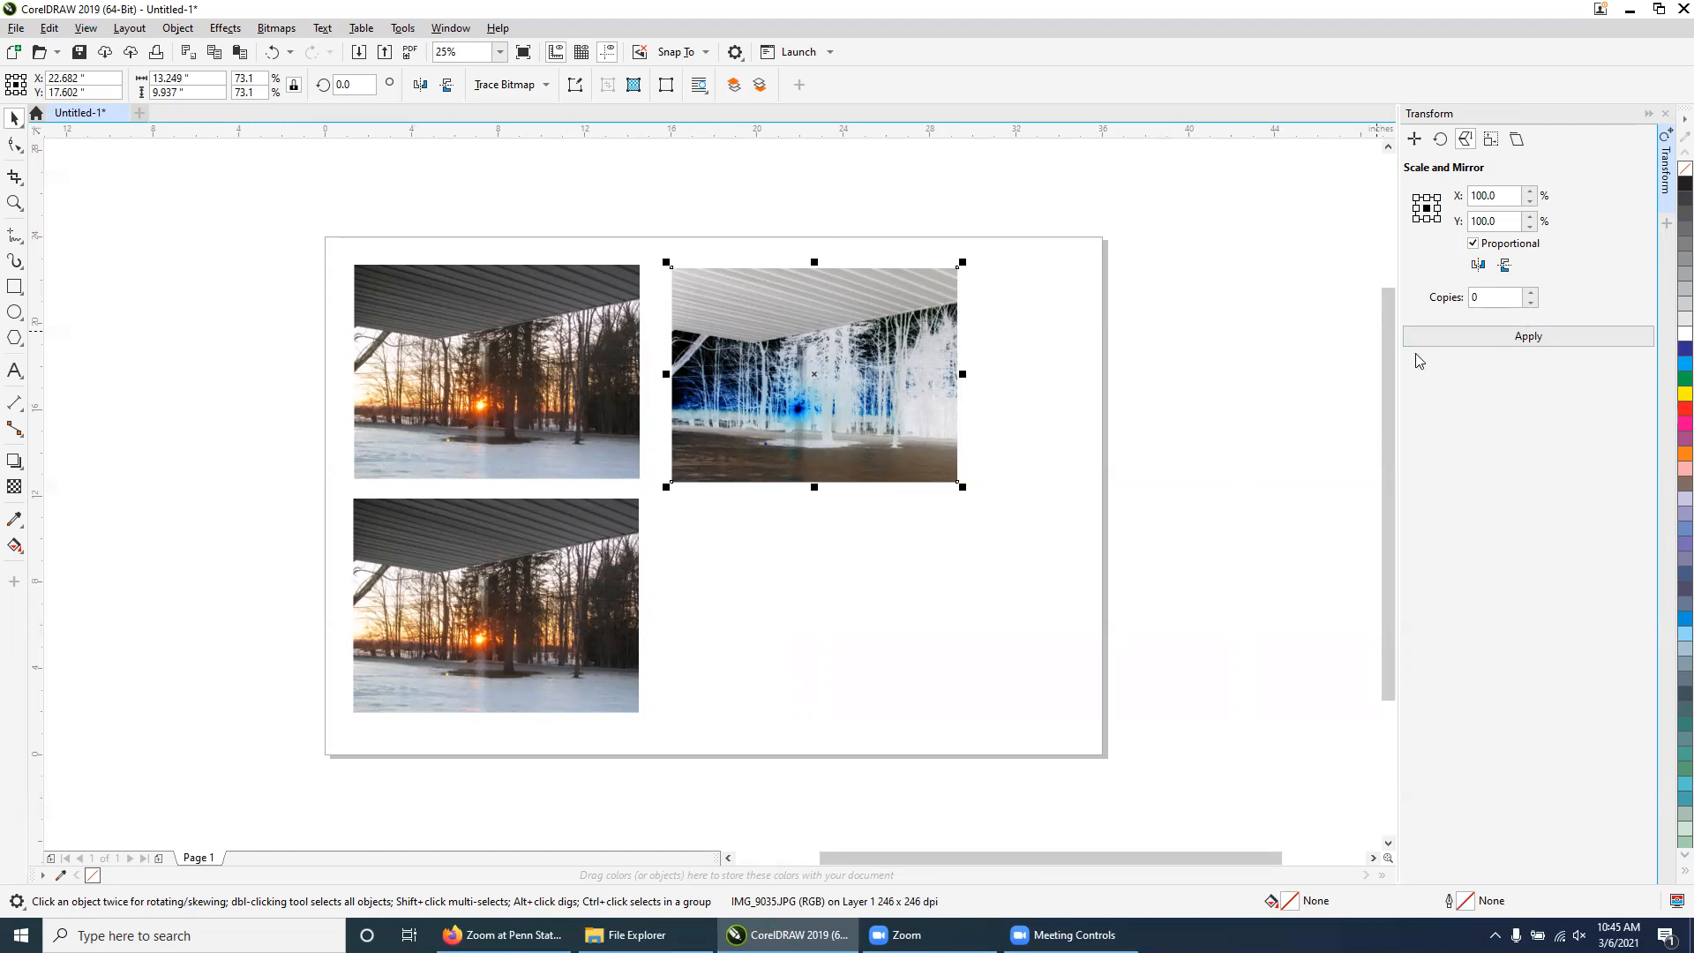
click(1480, 264)
click(461, 585)
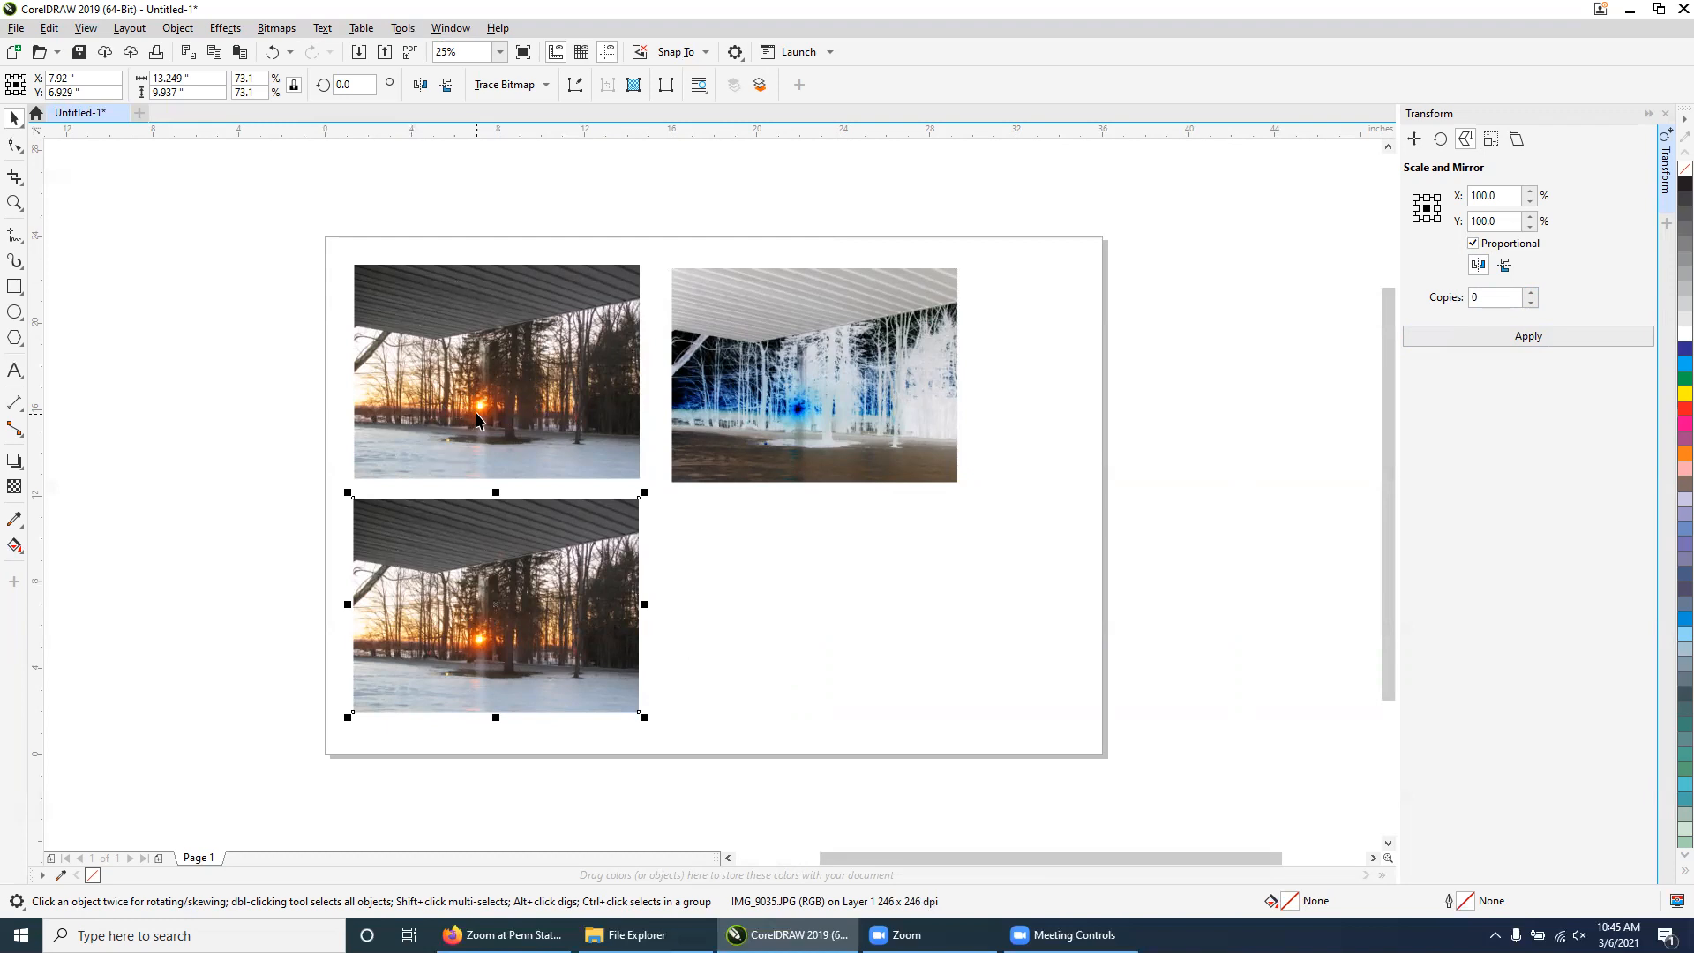
click(1500, 340)
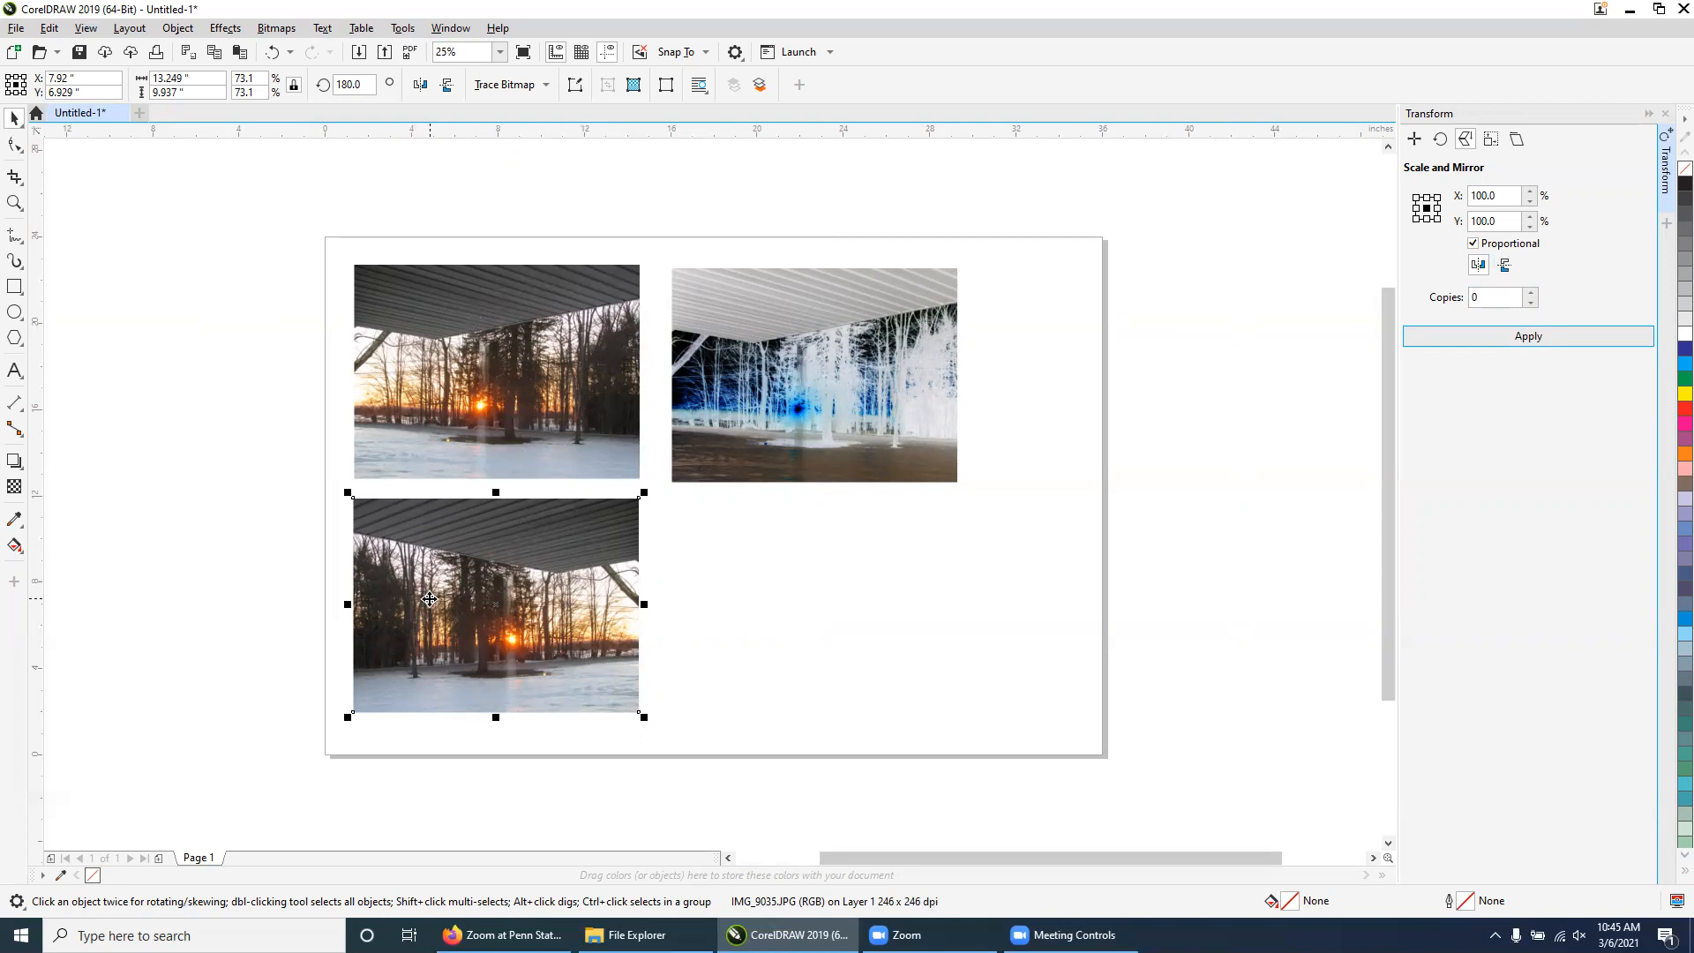
Apply the Invert Colors effect to the lower-left photo
click(225, 27)
mouse_move(177, 28)
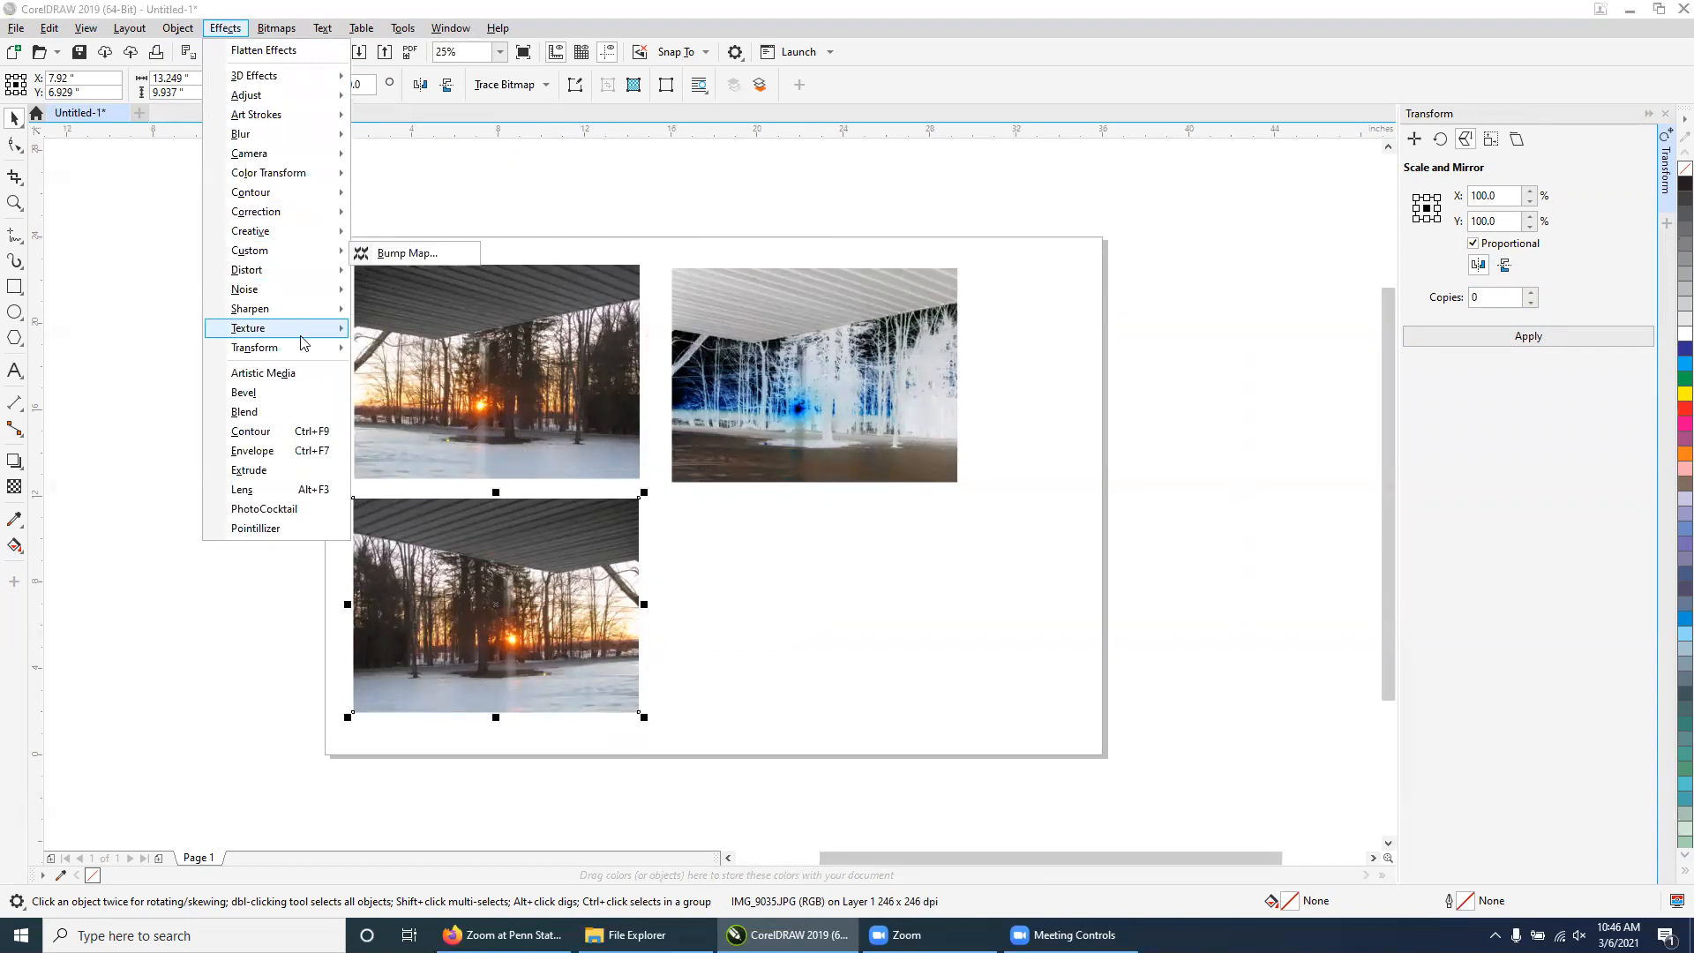
mouse_move(306, 351)
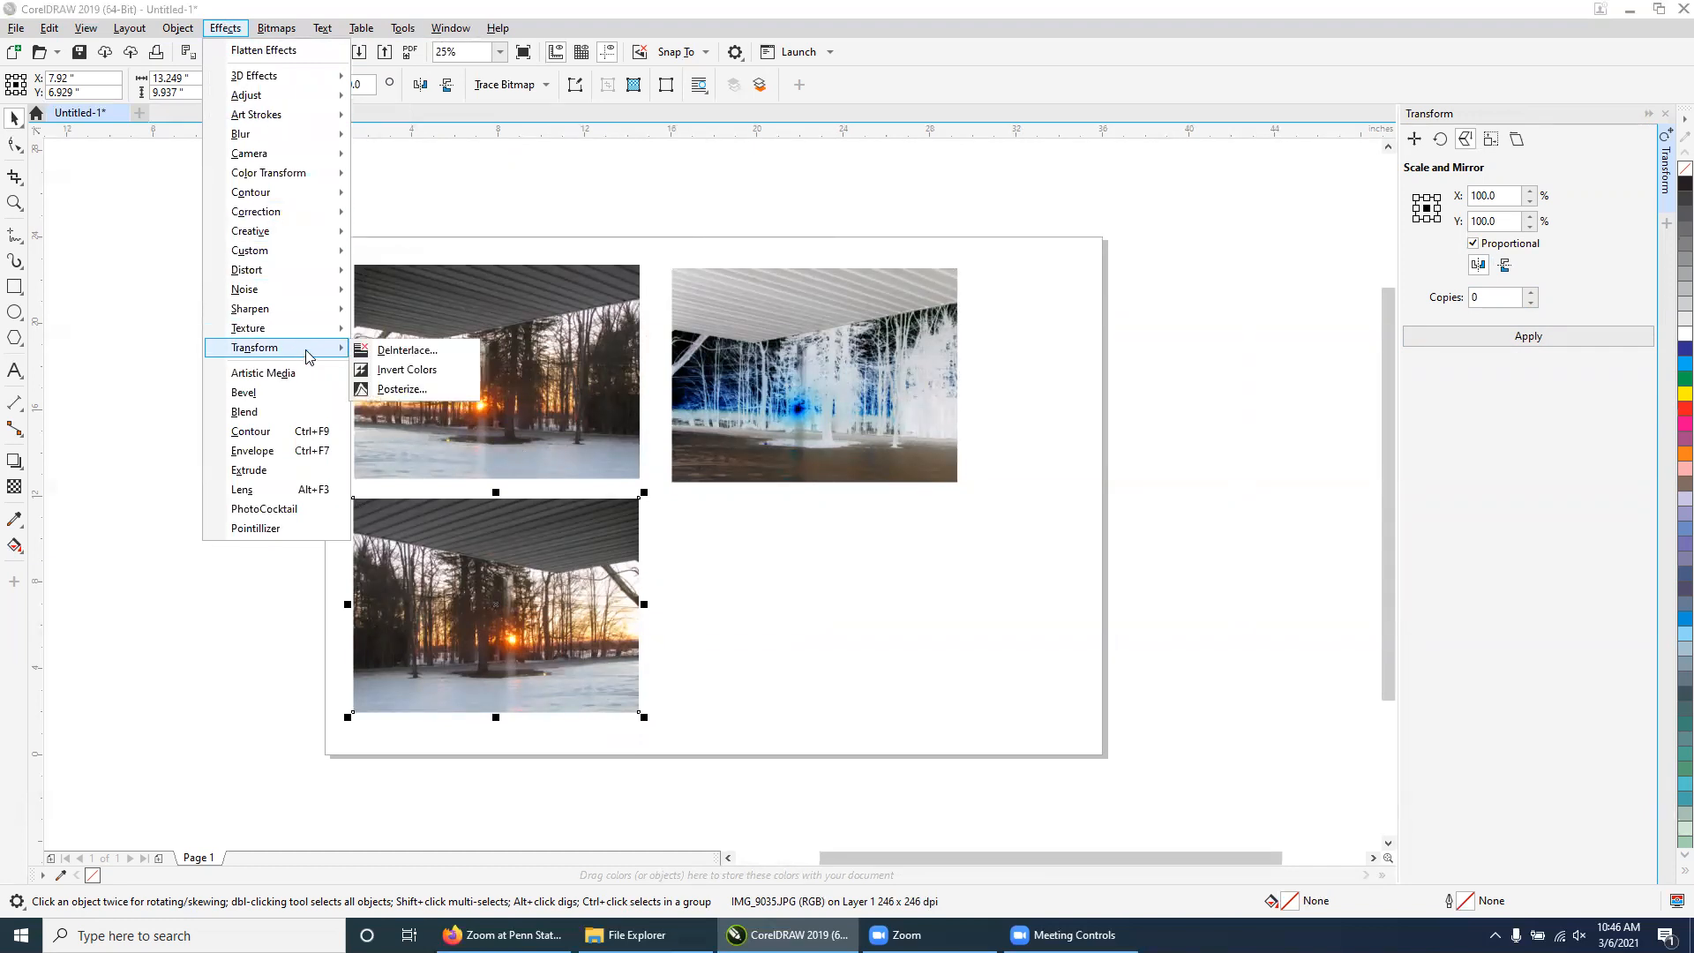
click(408, 371)
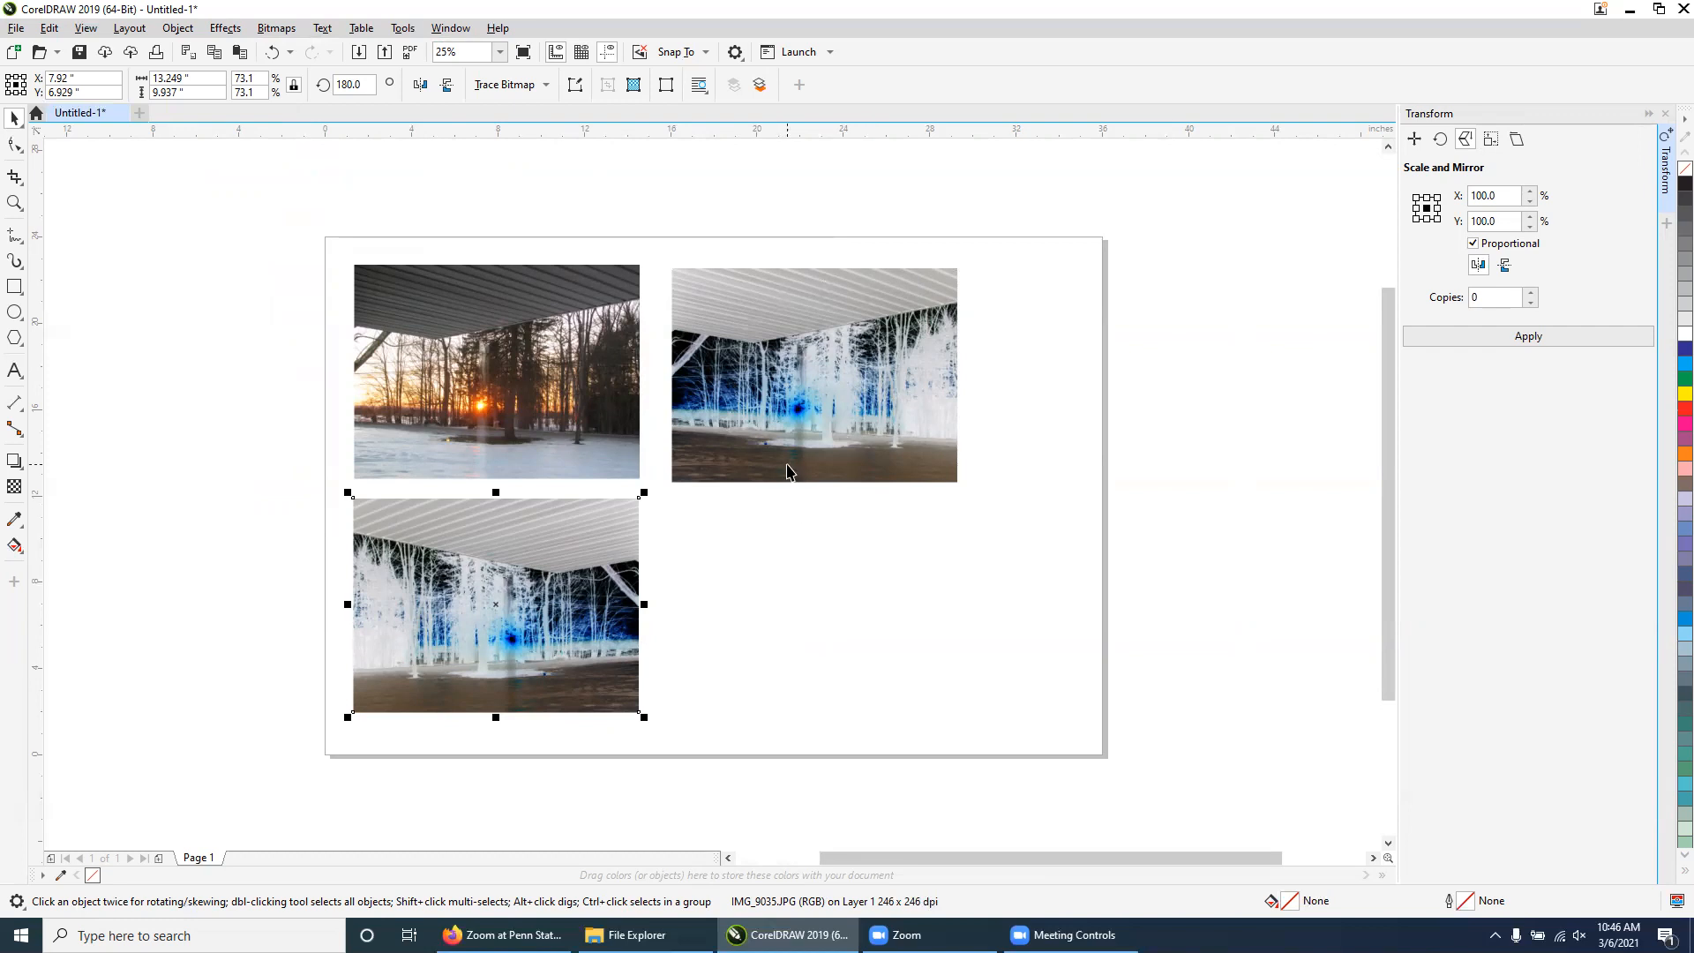
Draw a rectangle around the edges of the upper-right photo
click(13, 287)
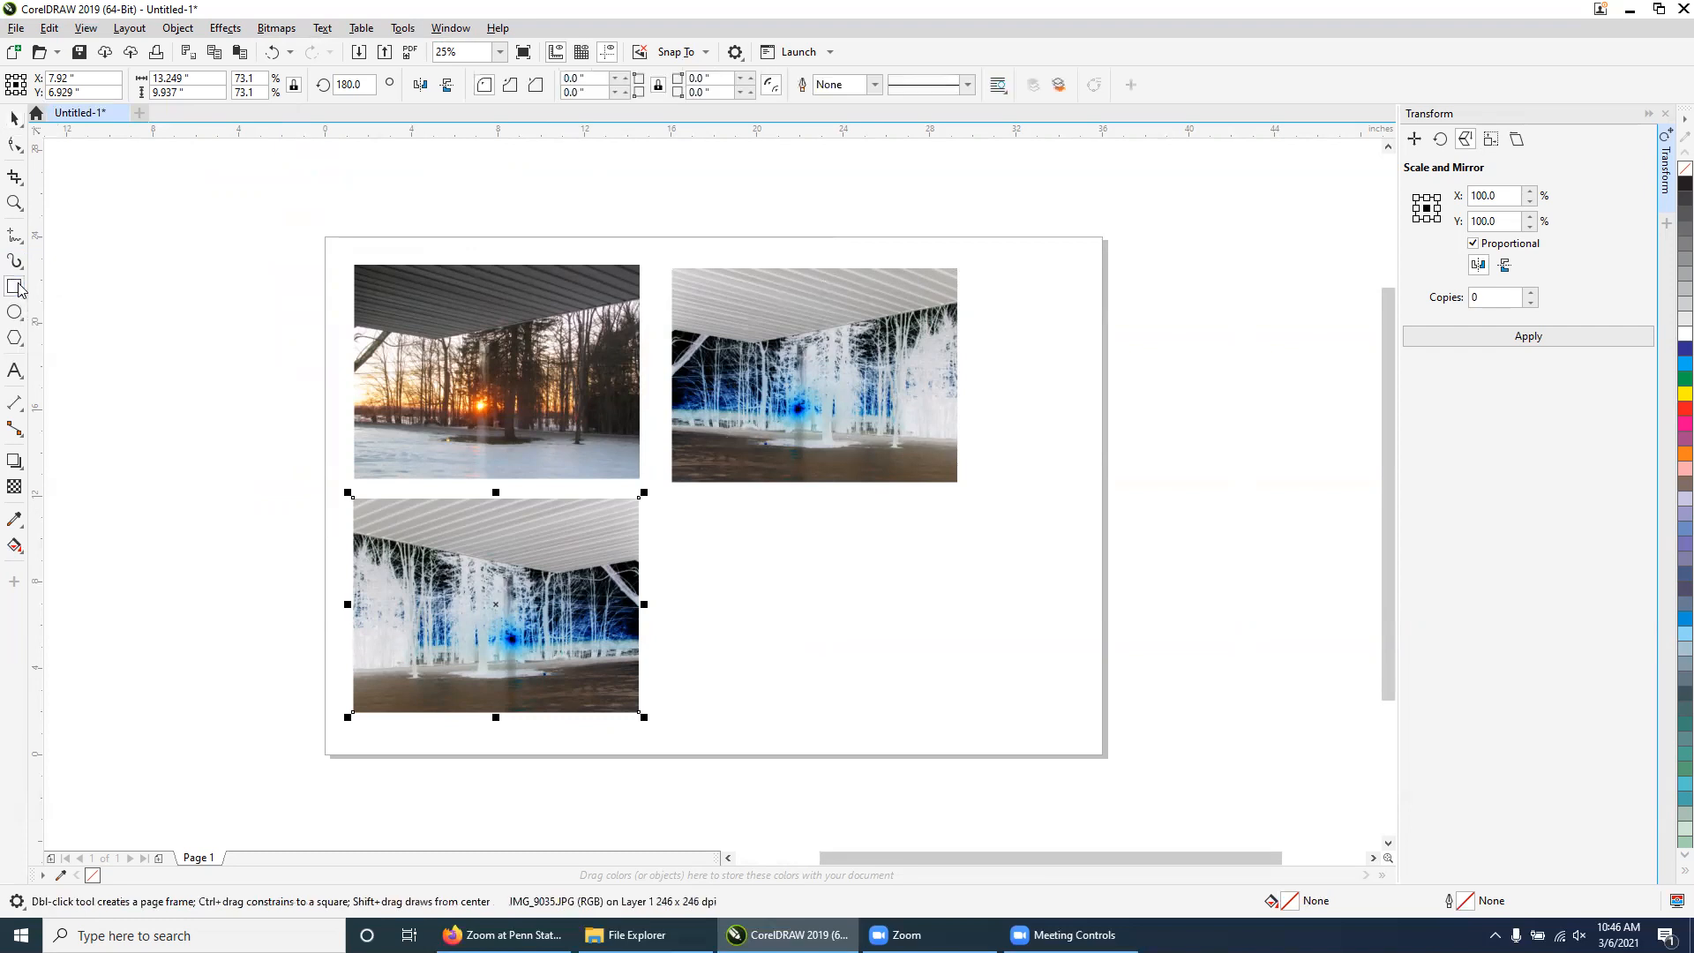
drag(673, 480, 671, 269)
drag(693, 267, 964, 265)
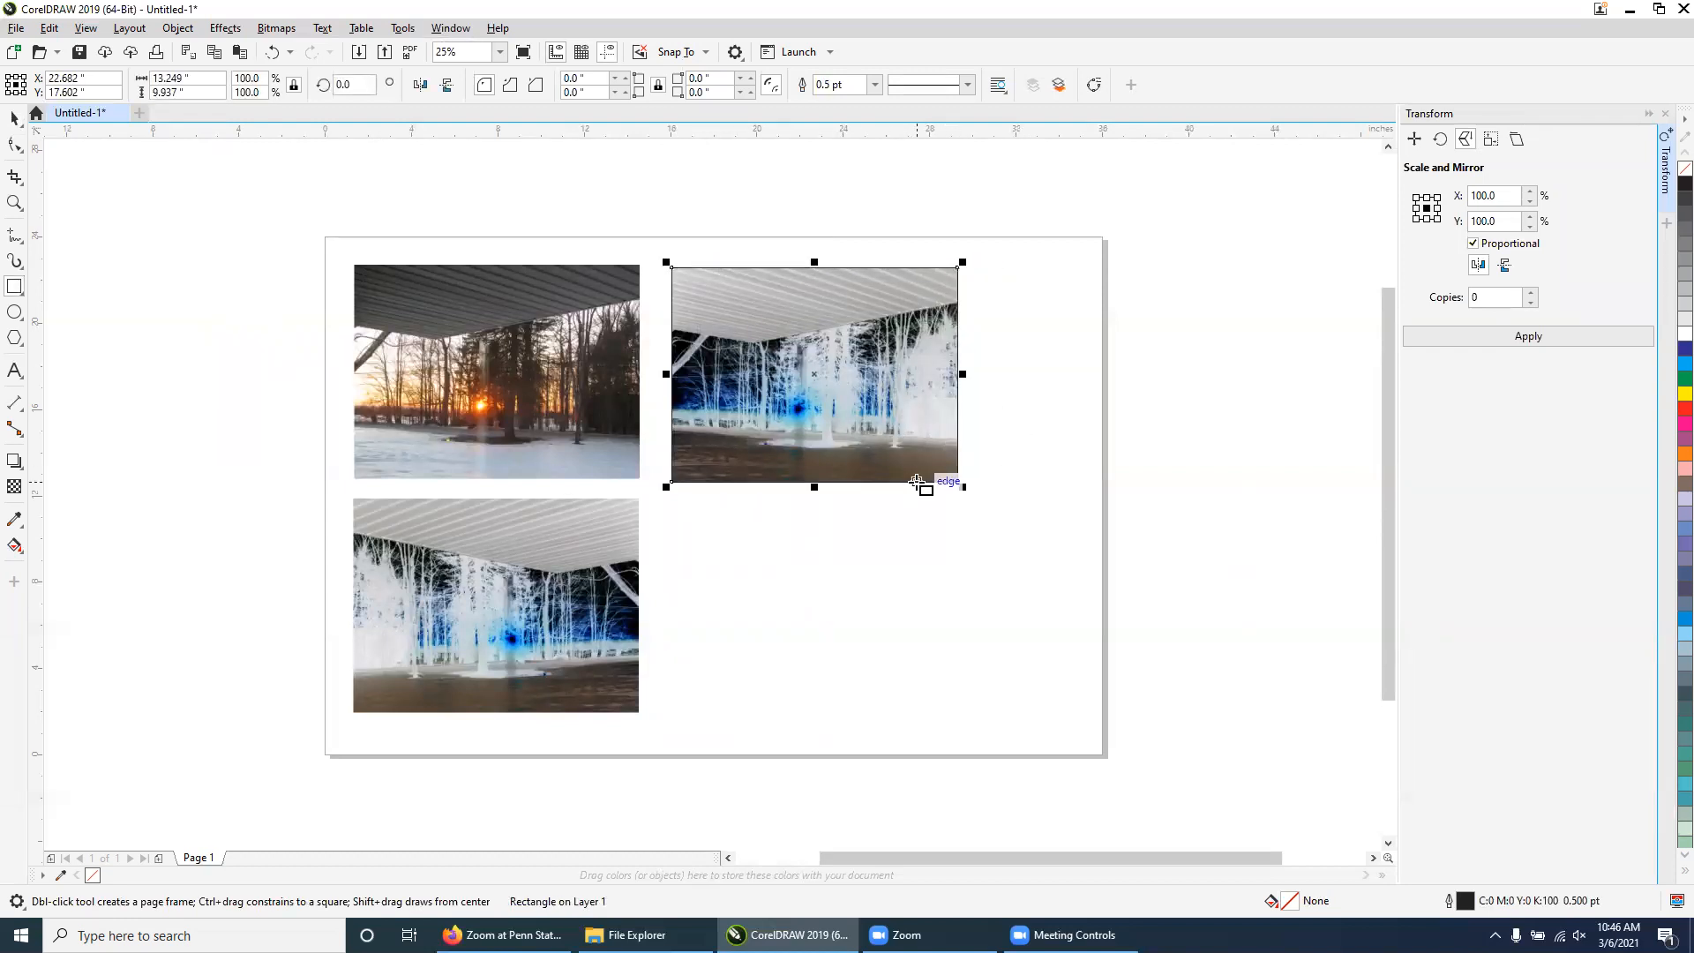
click(12, 119)
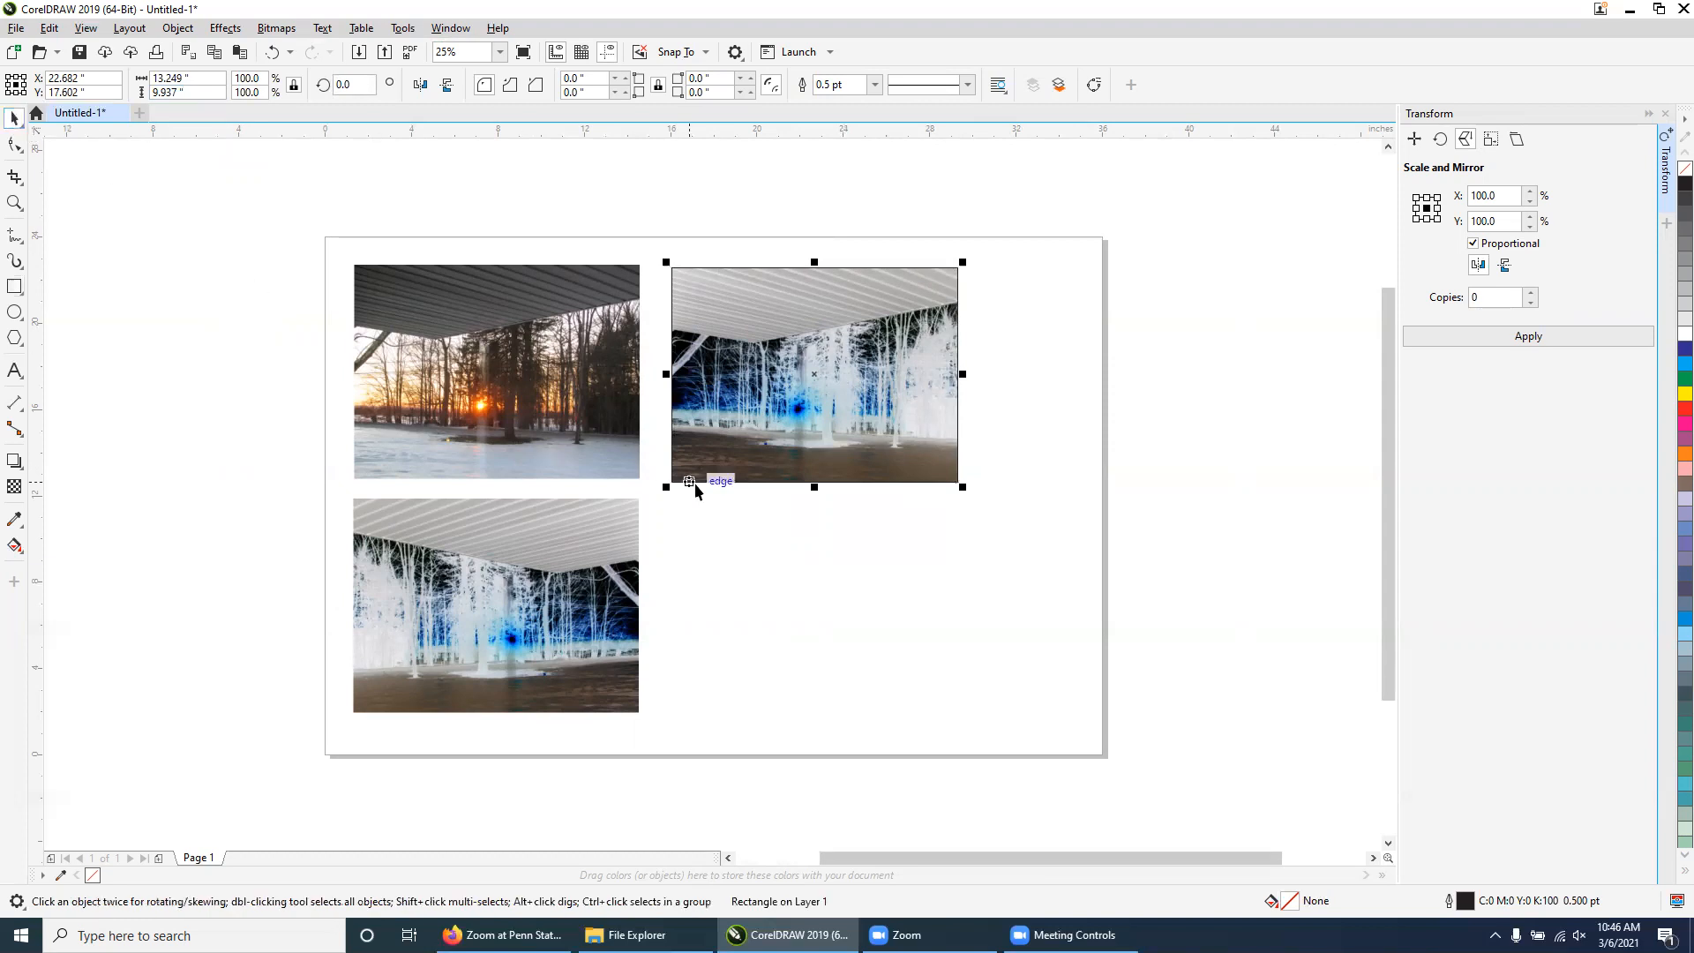
Open the rectangle's properties and set its outline width to Hairline
right_click(793, 481)
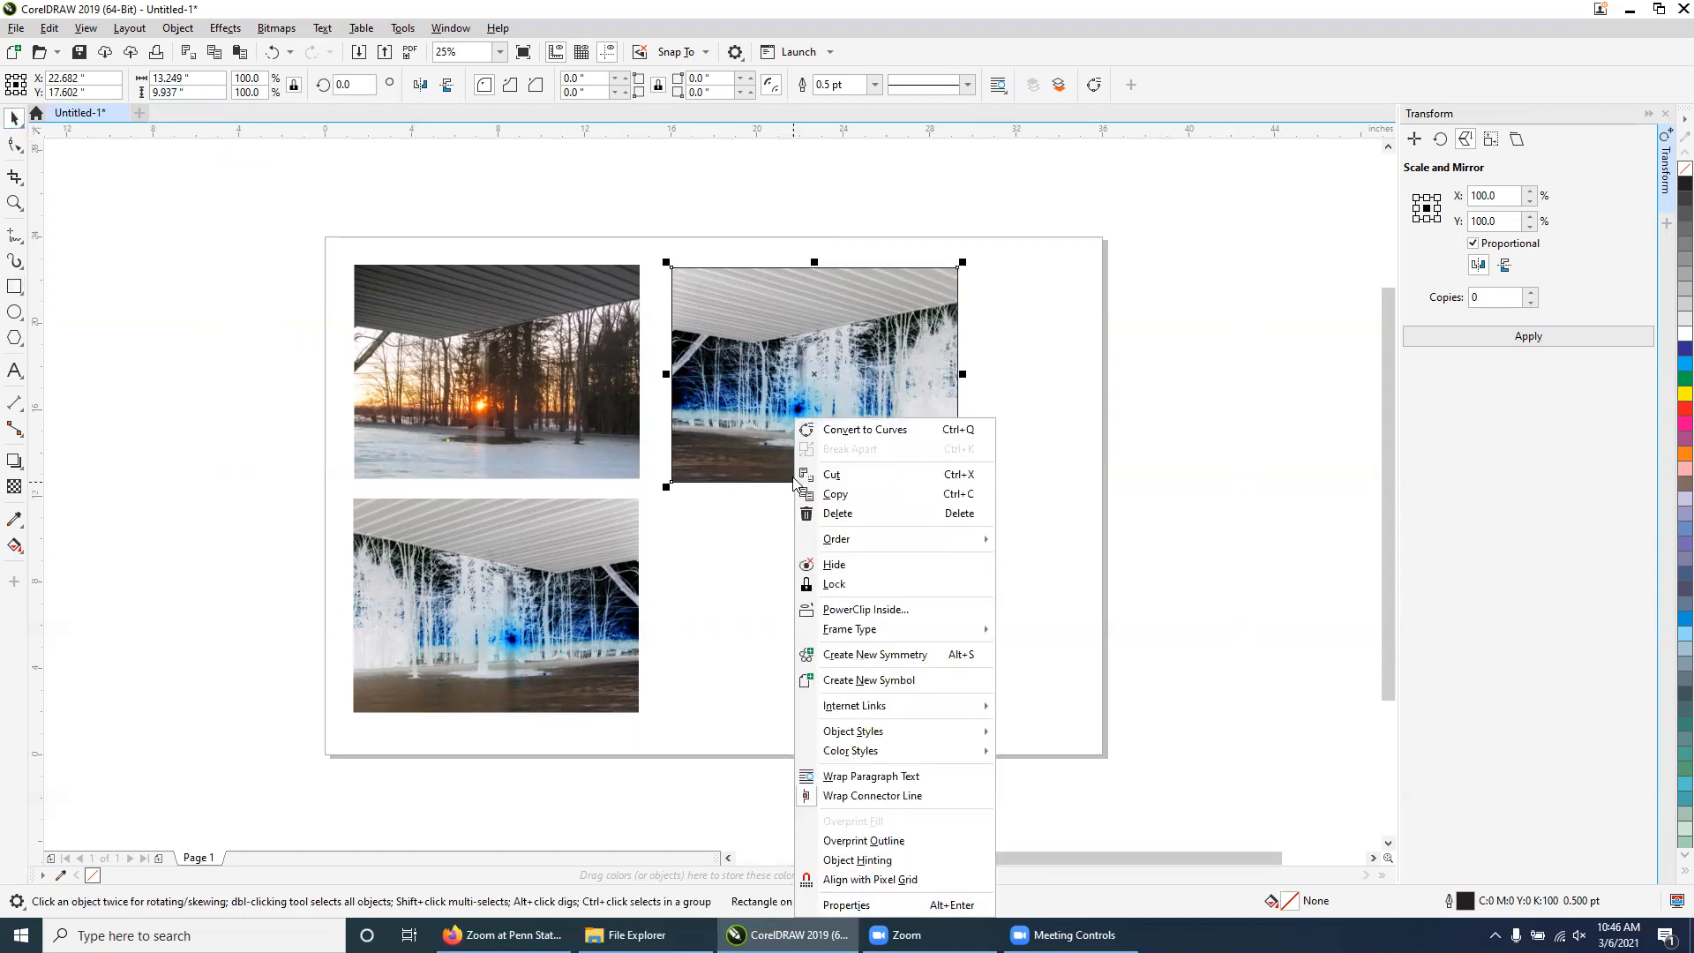
click(849, 905)
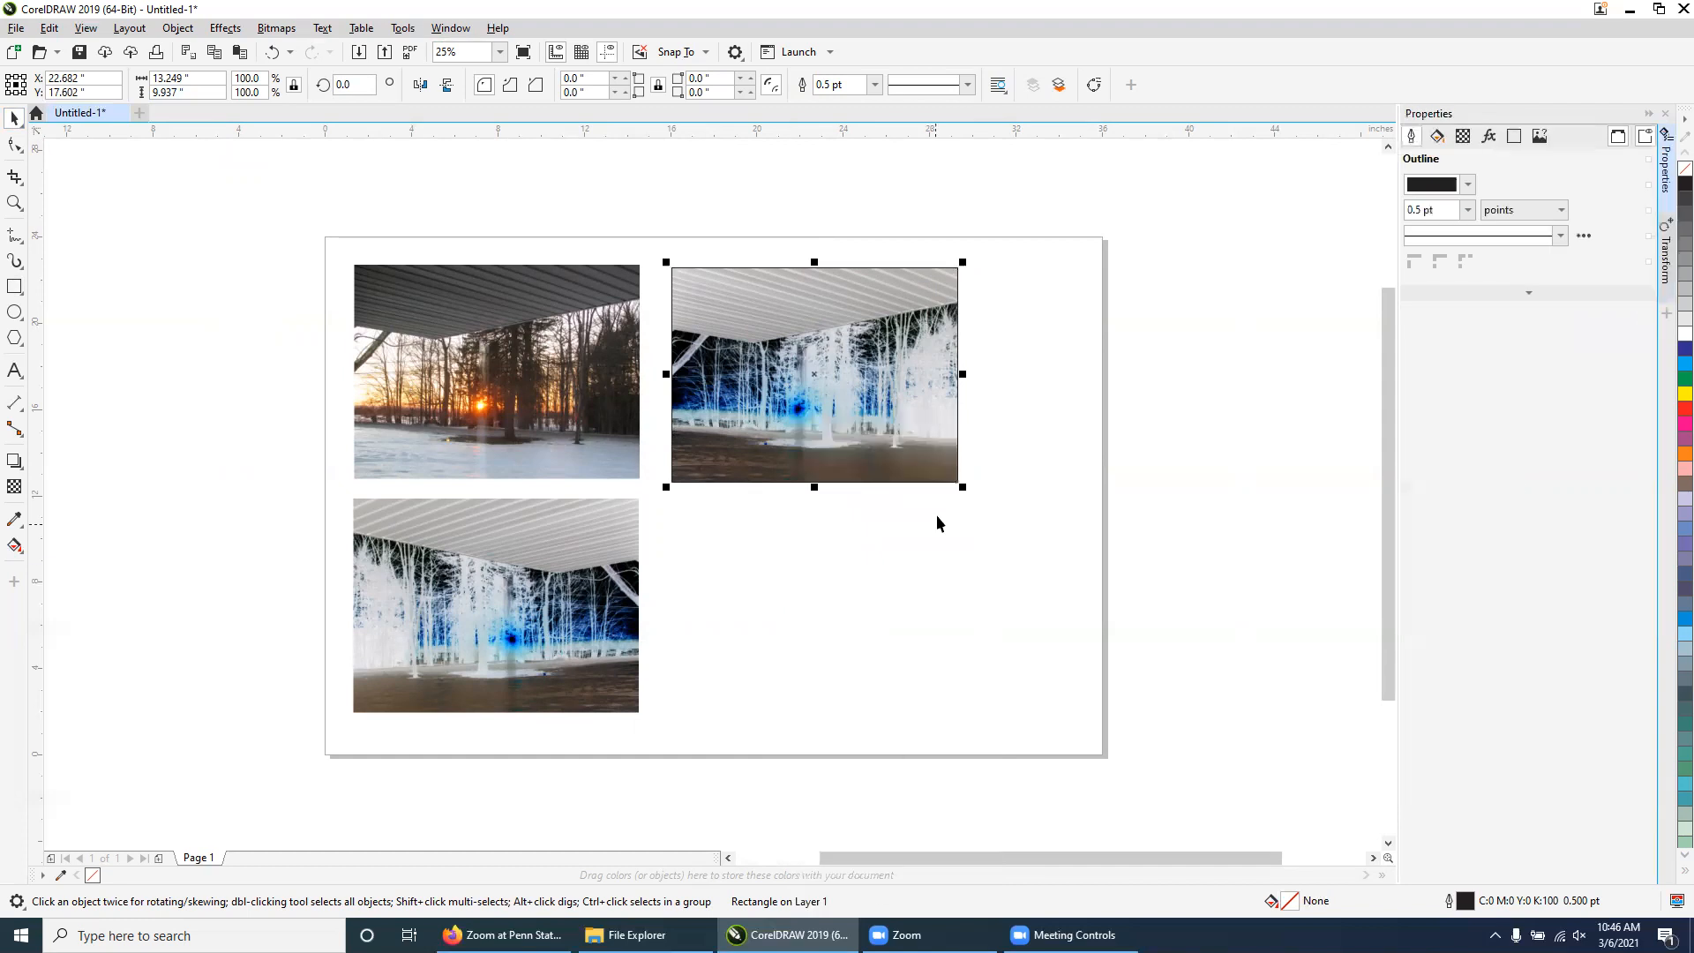
click(1470, 209)
click(1425, 231)
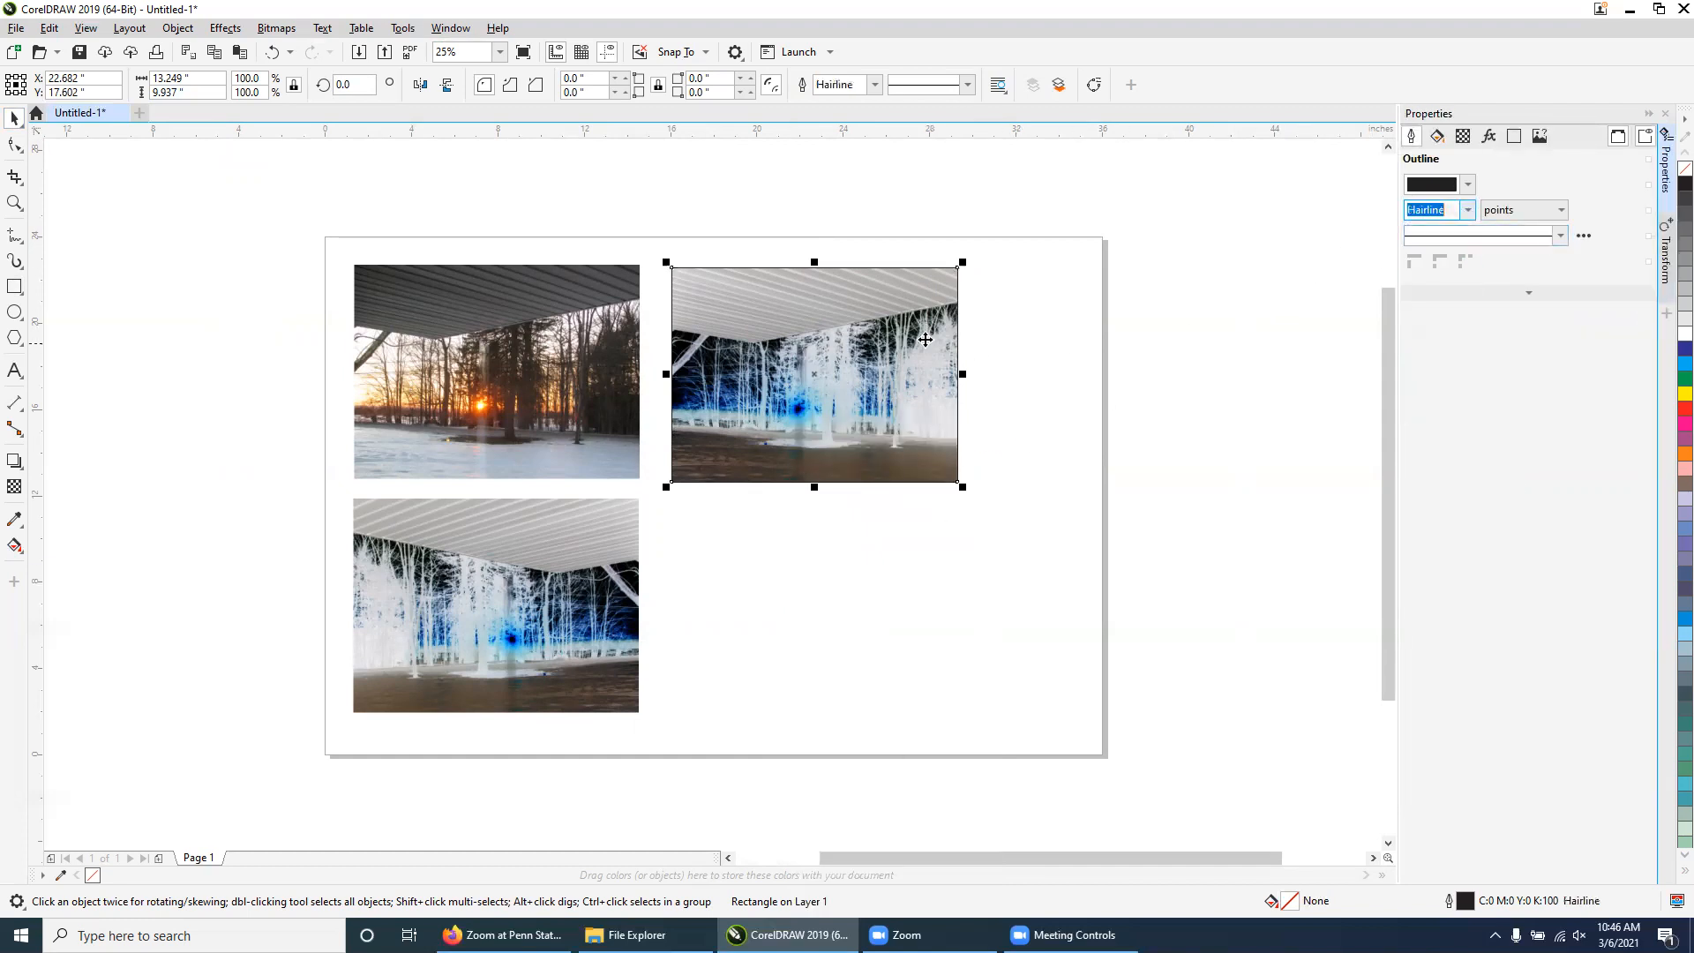